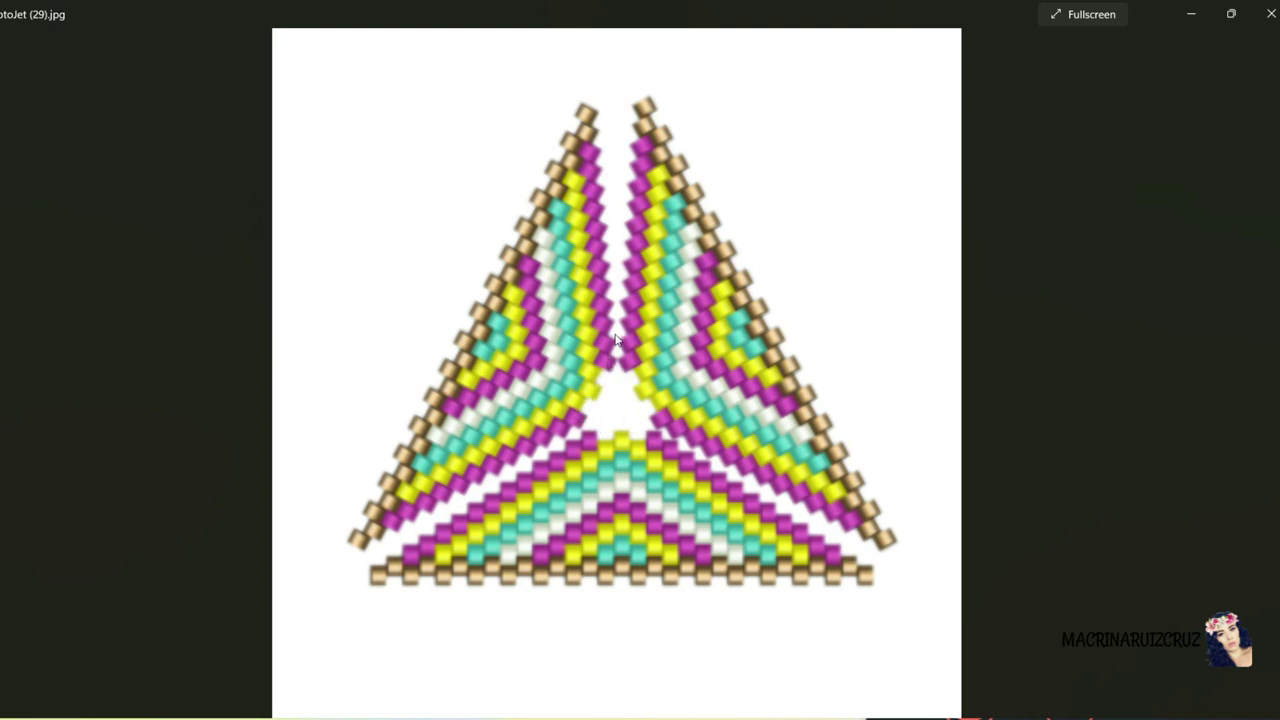
Look through the sample triangle bead pattern images in the photo viewer.
left_click(559, 672)
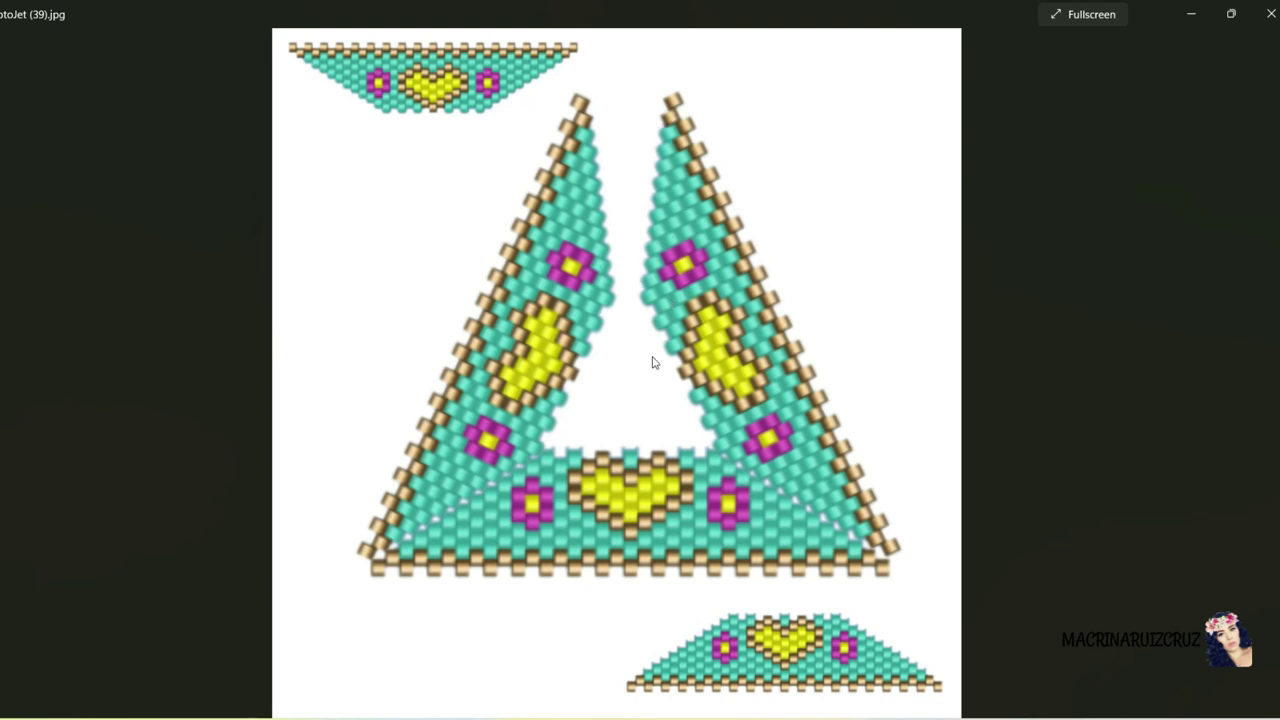
key("Right")
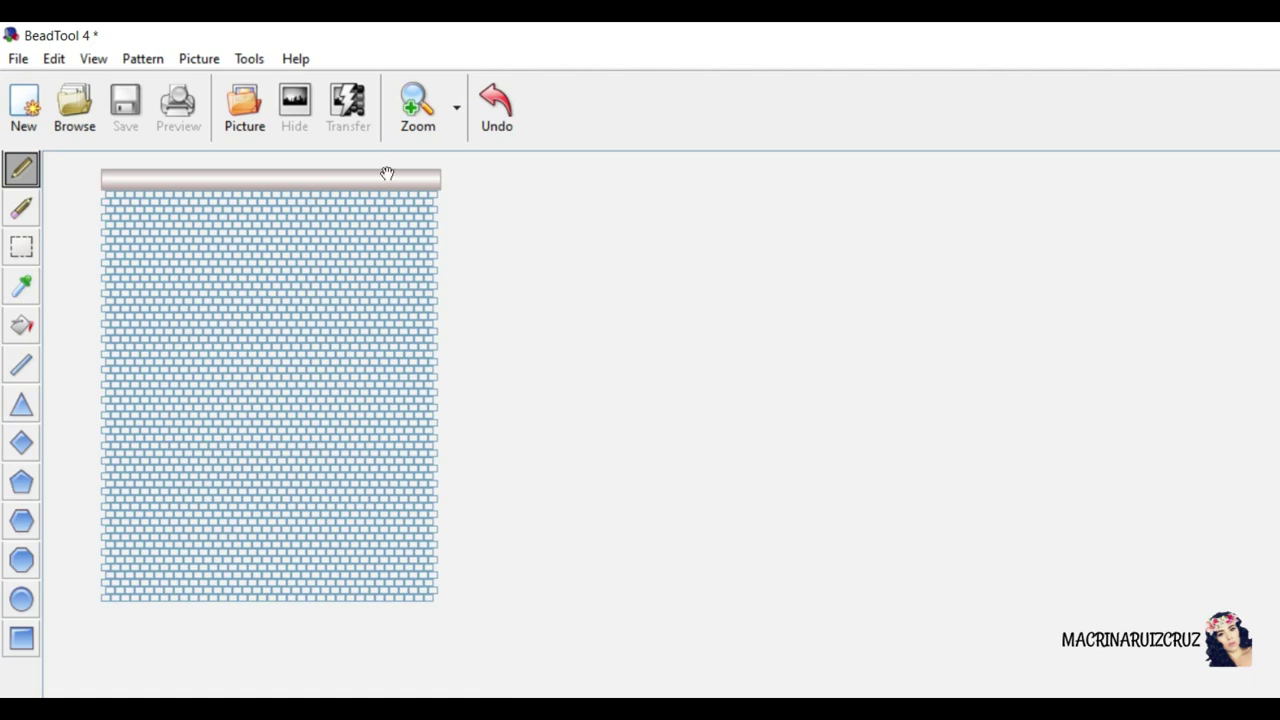
Switch to BeadTool 4, set the pattern's stitch type to Brick and enlarge the bead grid.
left_click_drag(337, 180, 537, 251)
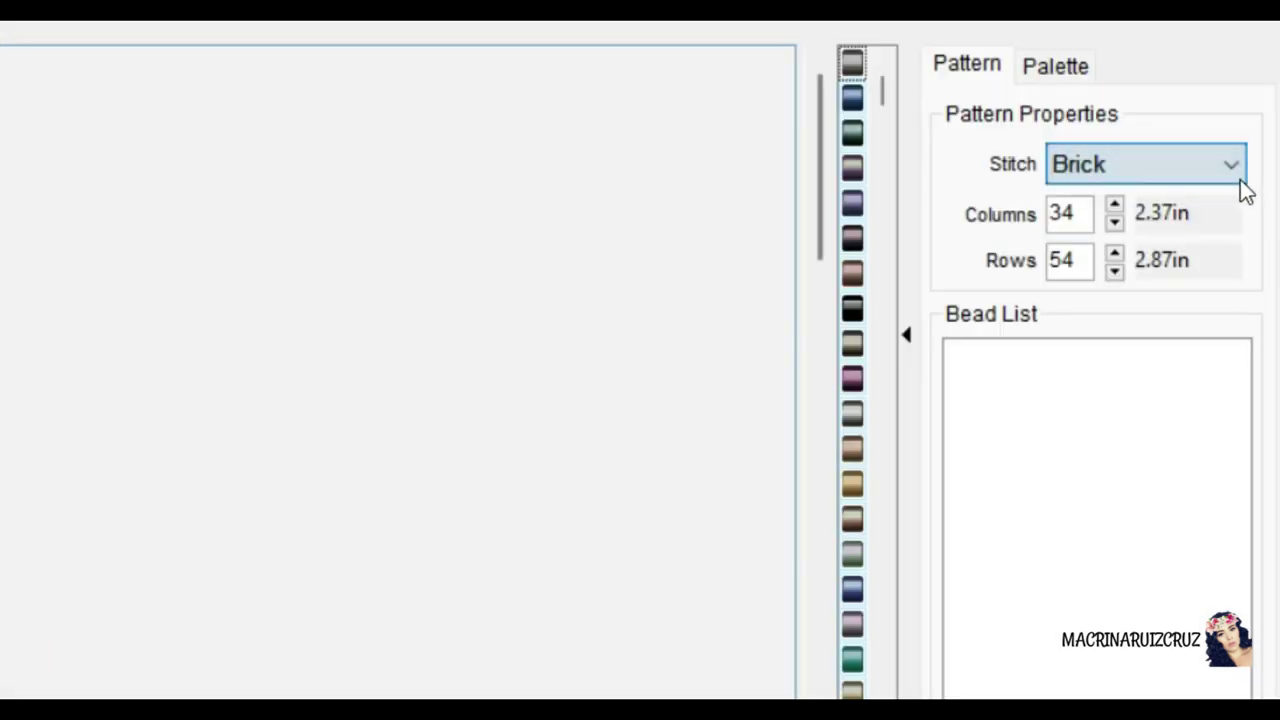
left_click(1238, 178)
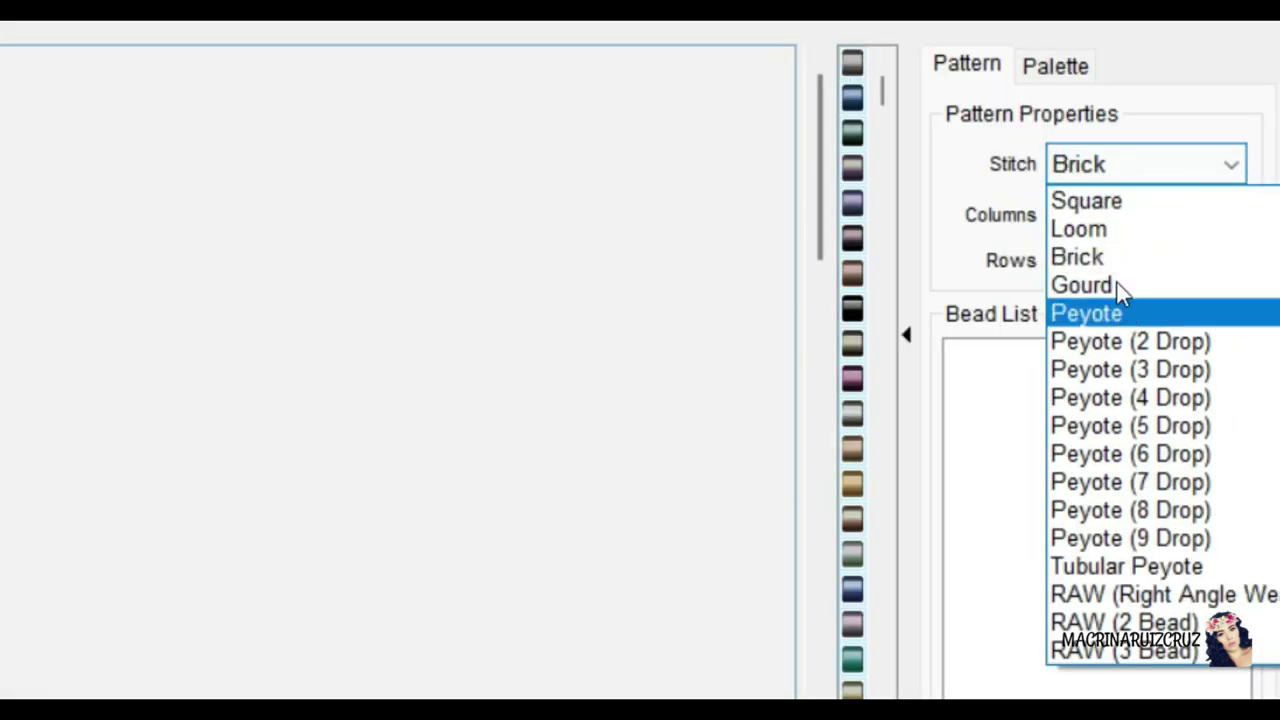
left_click(1104, 258)
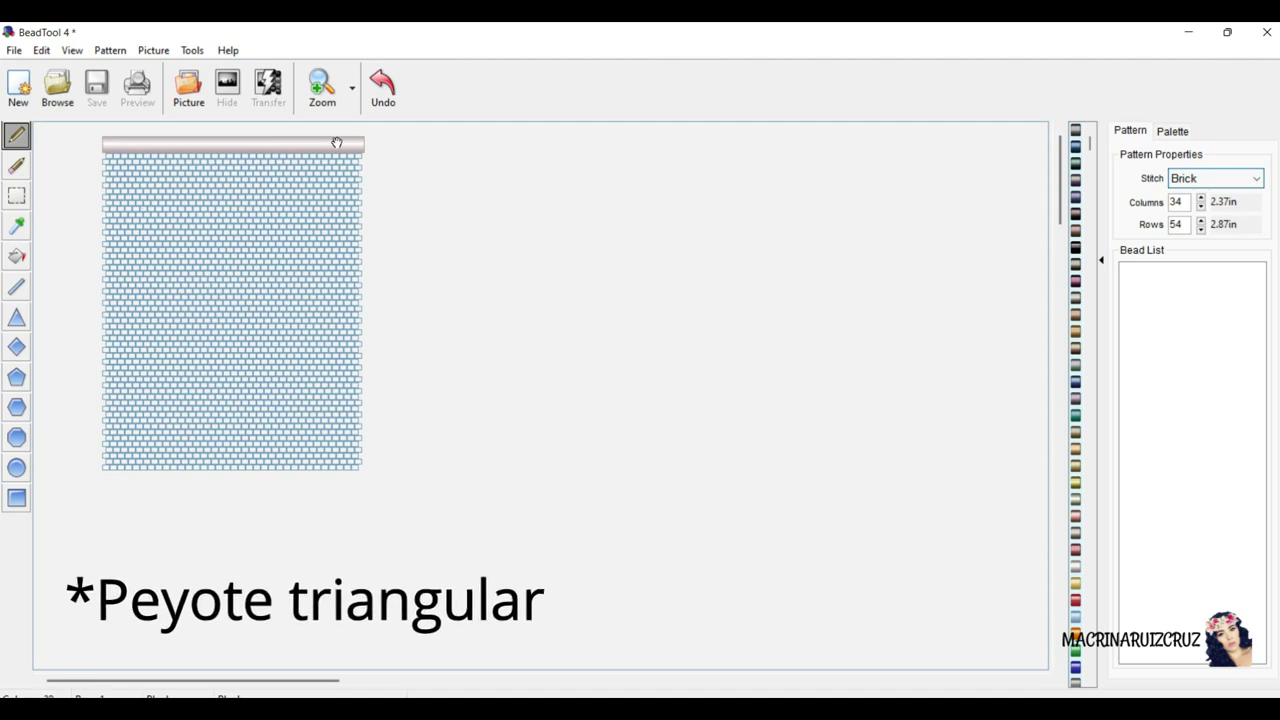
left_click(324, 87)
left_click(380, 160)
left_click_drag(357, 141, 349, 122)
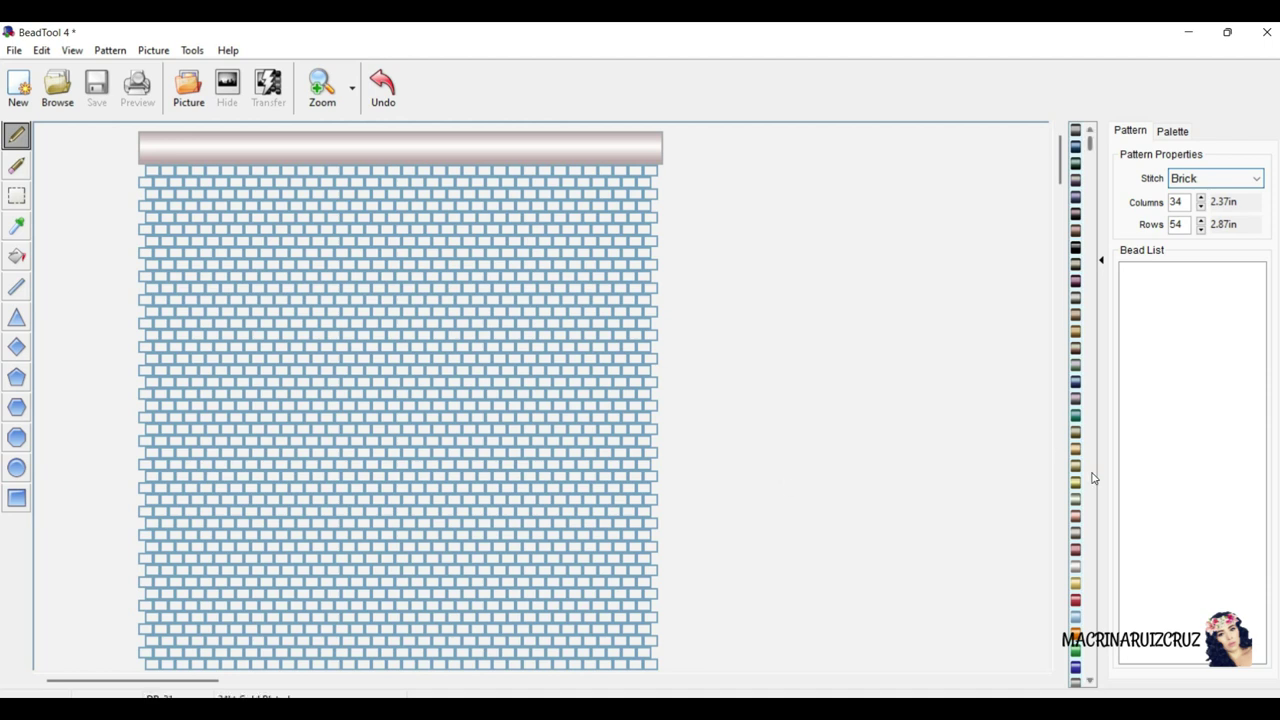
Search the Miyuki Delicas palette for "TUR", choose DB-759 Matte Opaque Turquoise and place one bead near the grid's upper-right corner.
left_click(1178, 131)
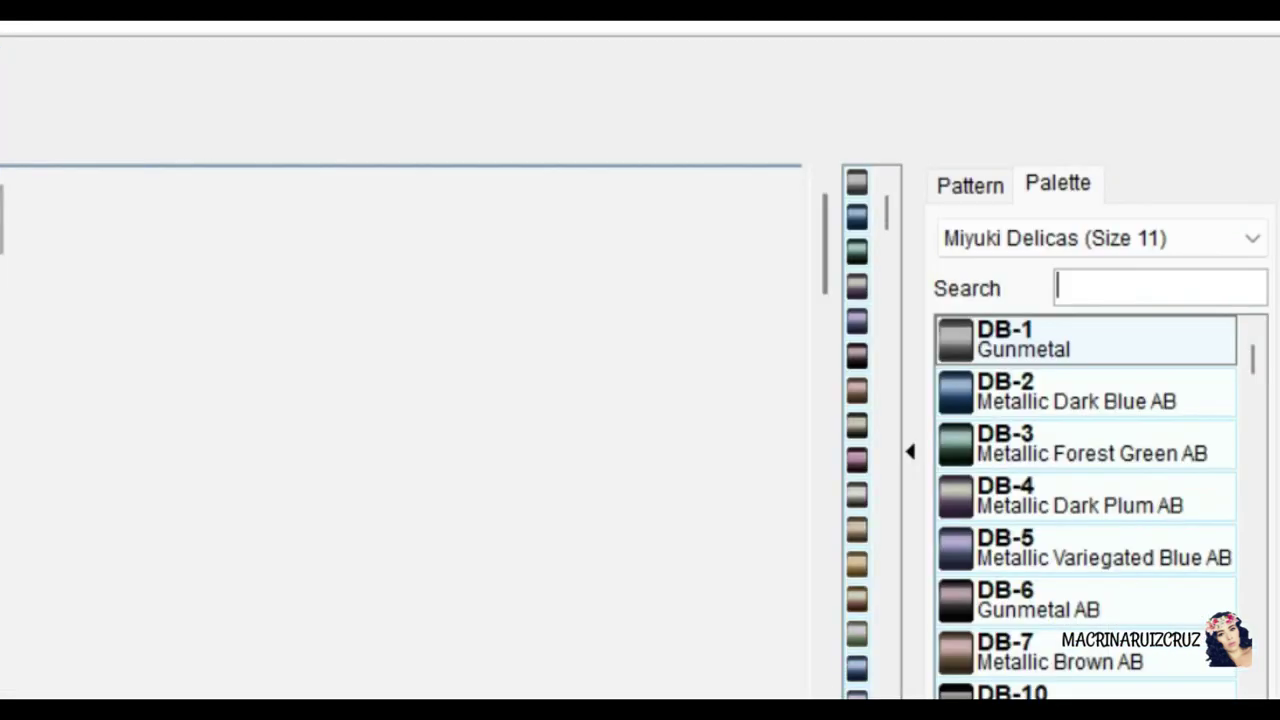
type("TUR")
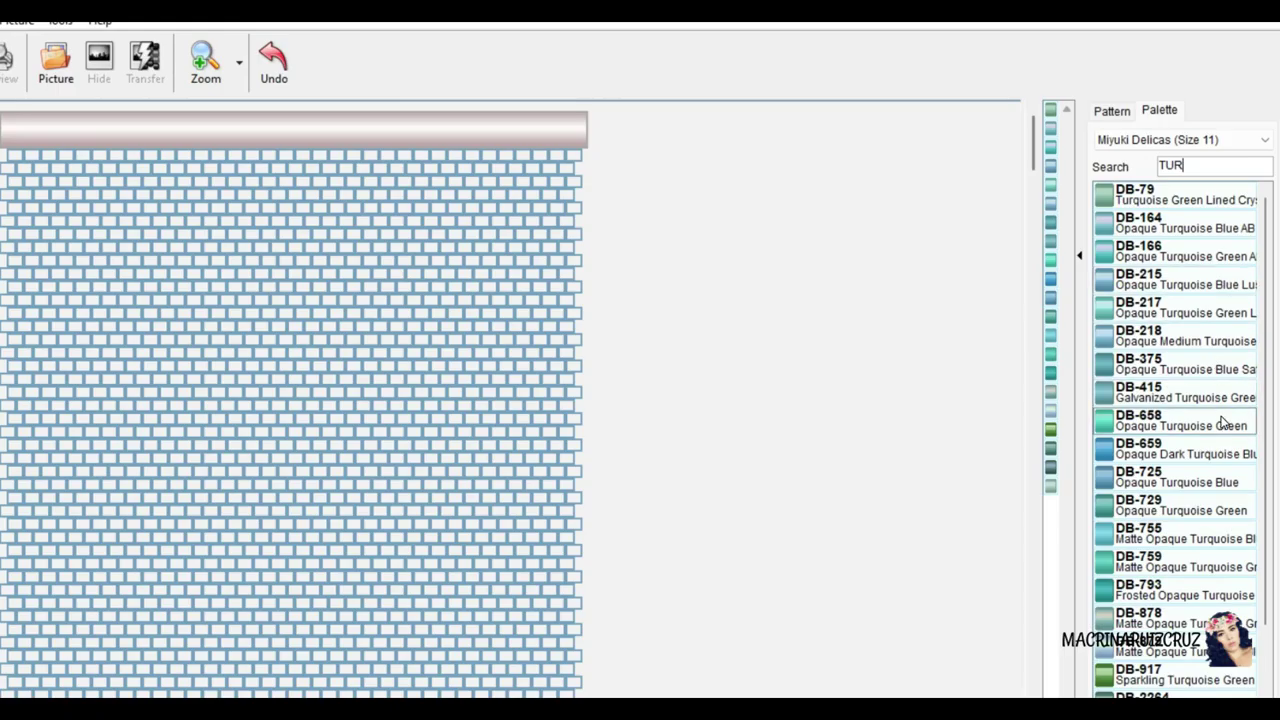
left_click(1117, 566)
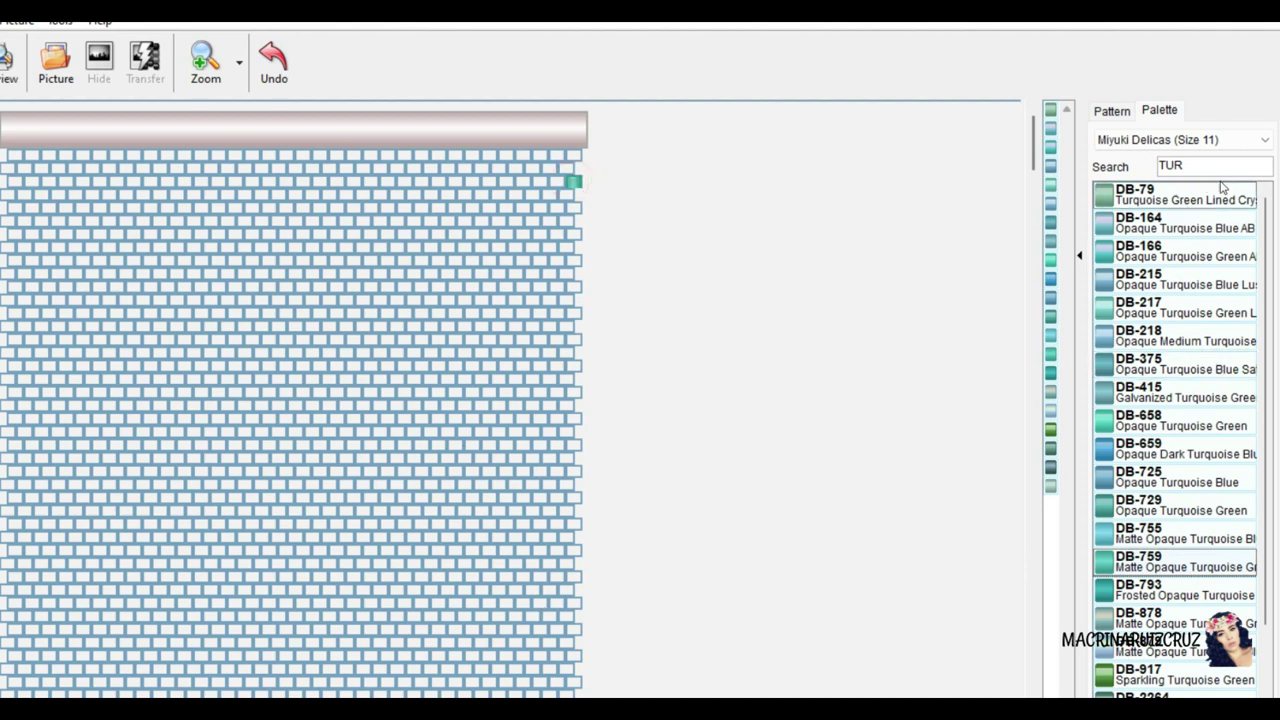
Search the bead palette for "BLAC", choose DB-310 Matte Black and place one bead below the turquoise one.
key("BackSpace")
key("BackSpace")
key("BackSpace")
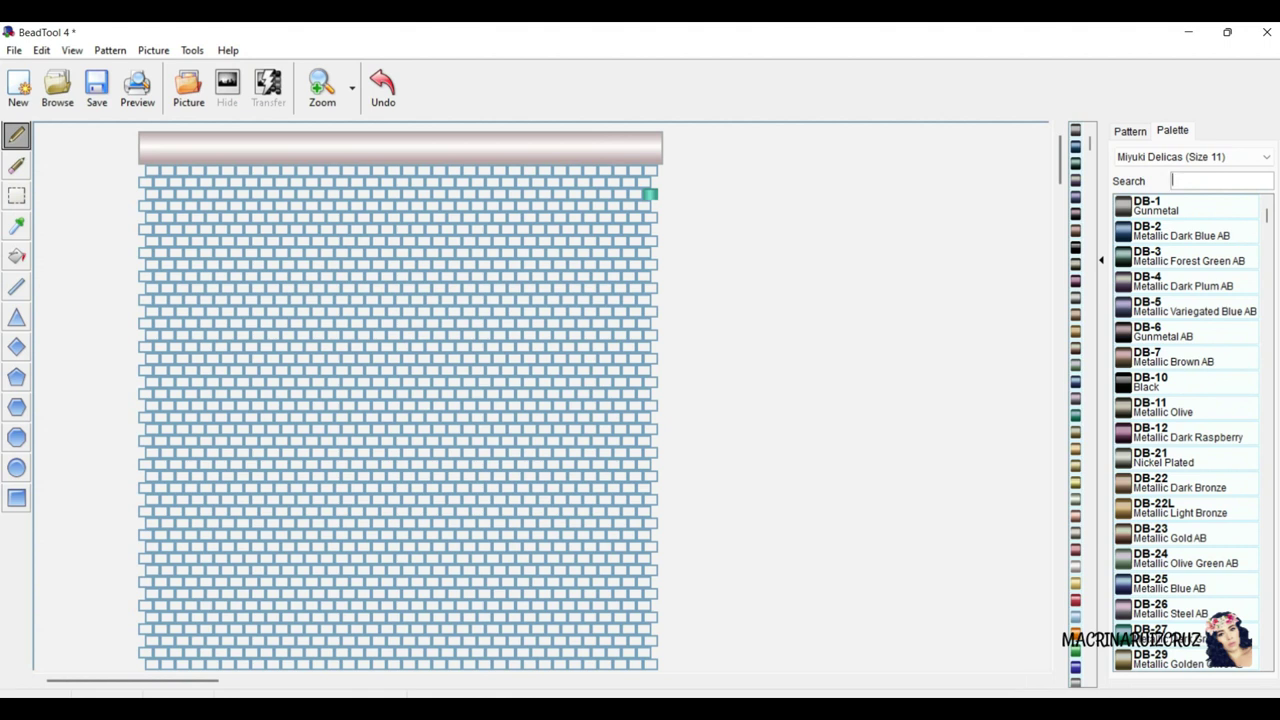
type("BLAC")
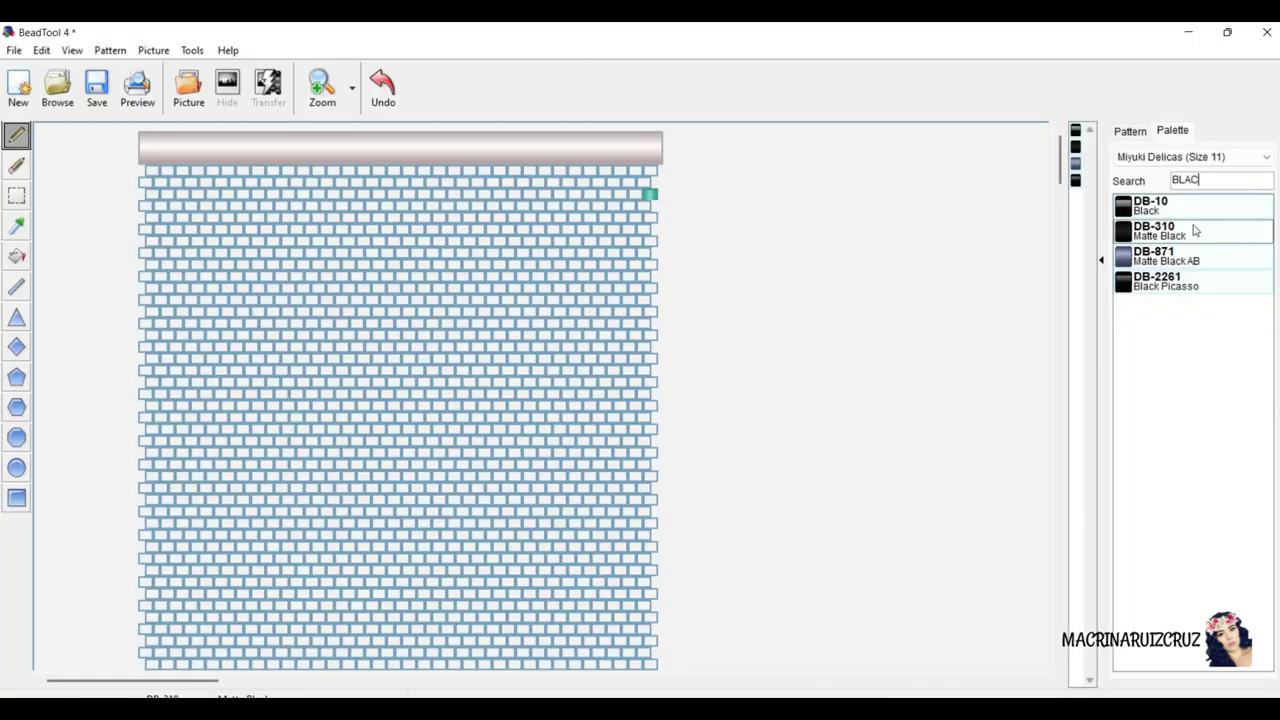
left_click(1105, 430)
left_click(643, 207)
Search the bead palette for "YELL", choose DB-721 Opaque Yellow and place one bead above and left of the turquoise one.
left_click(1230, 180)
key("BackSpace")
key("BackSpace")
key("BackSpace")
key("BackSpace")
type("Y")
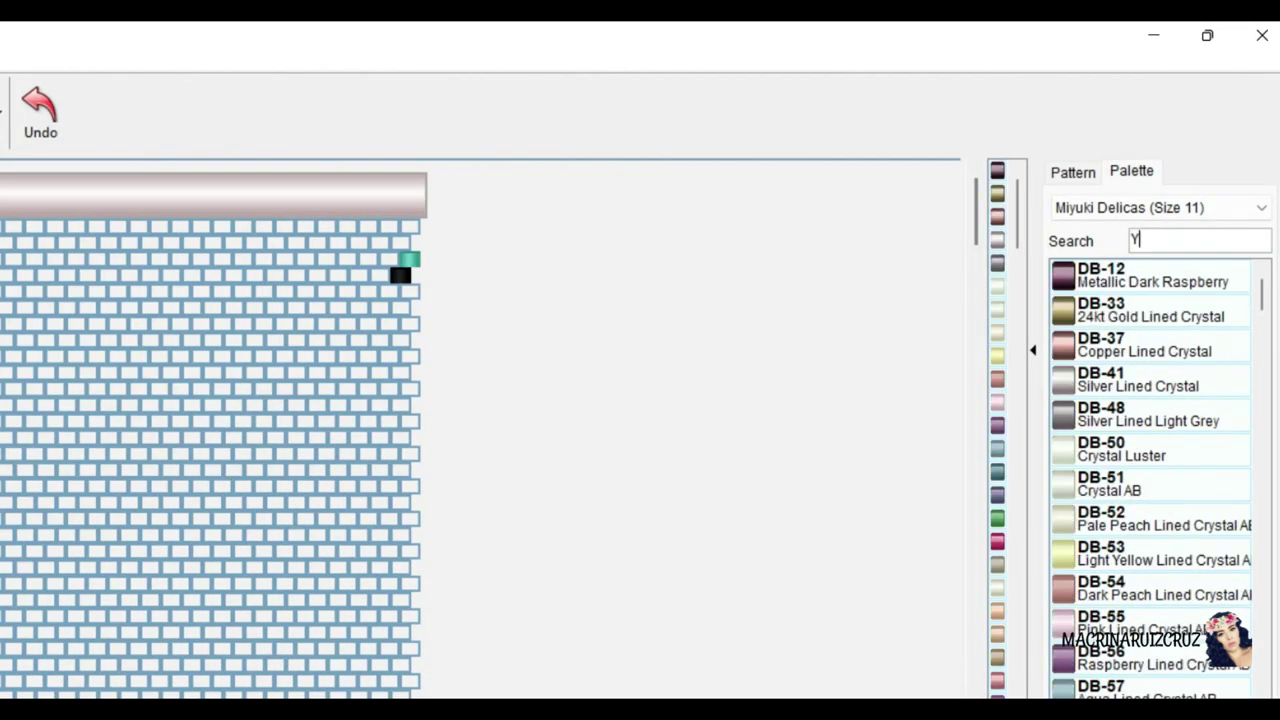
type("ELL")
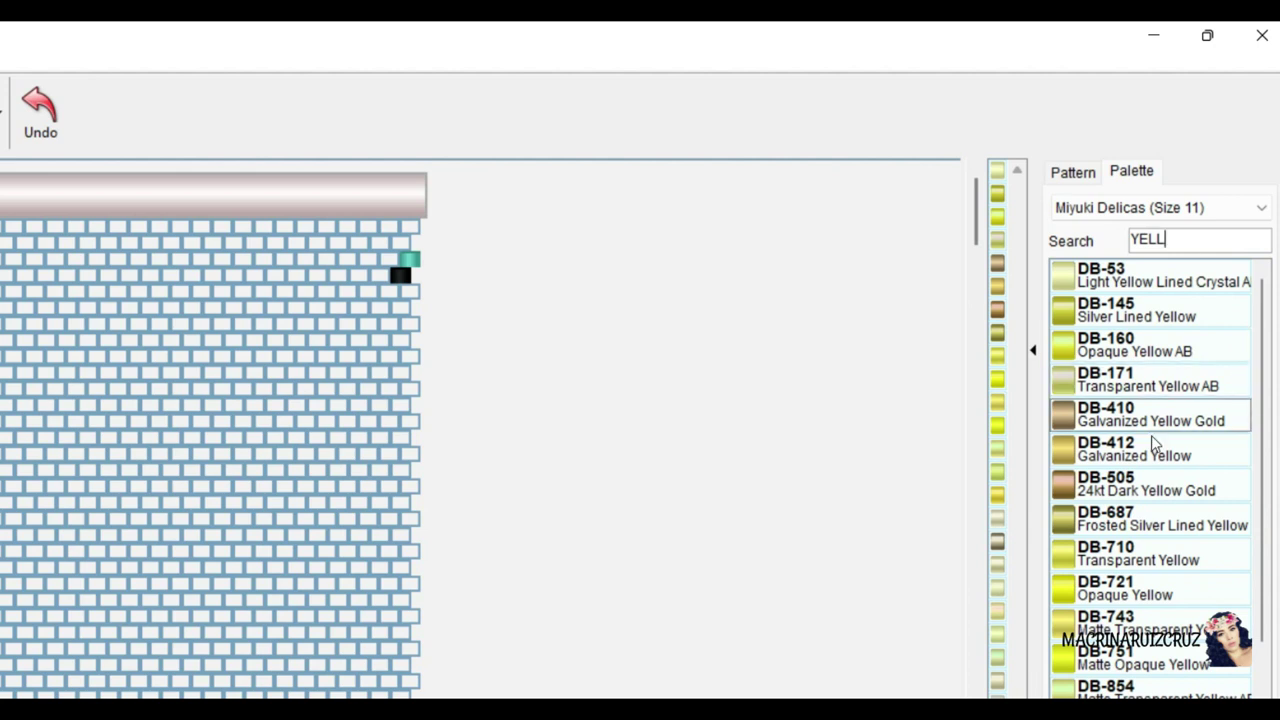
left_click(1100, 598)
left_click(381, 245)
double_click(1205, 239)
type("BRO")
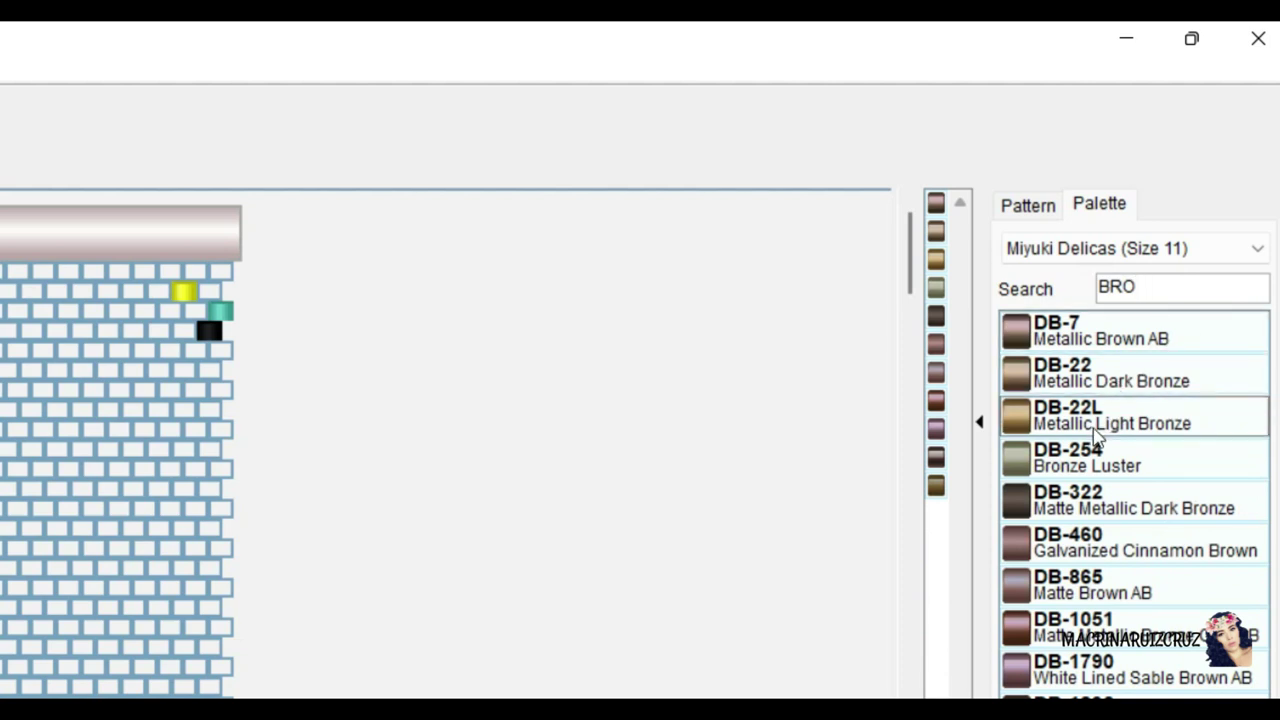
left_click(1150, 288)
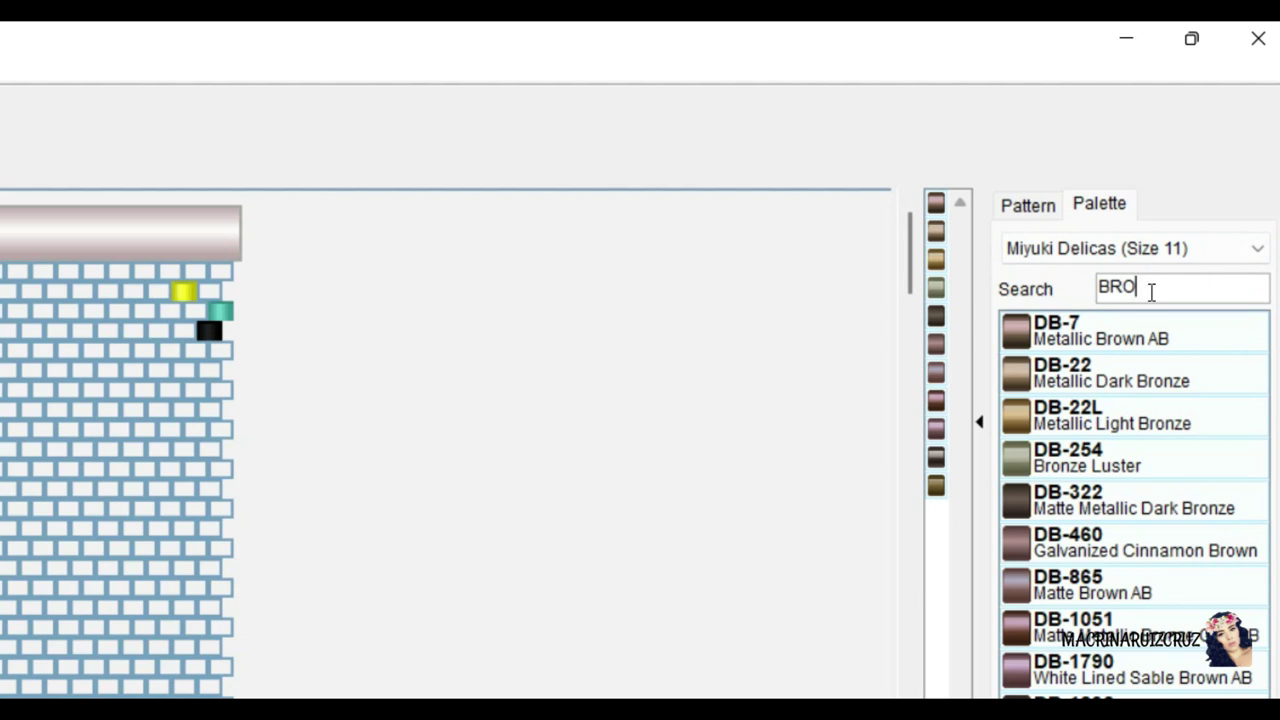
Clear the palette search, choose DB-31 24kt Gold Plated and place one bead directly left of the turquoise one.
key("BackSpace")
key("BackSpace")
key("BackSpace")
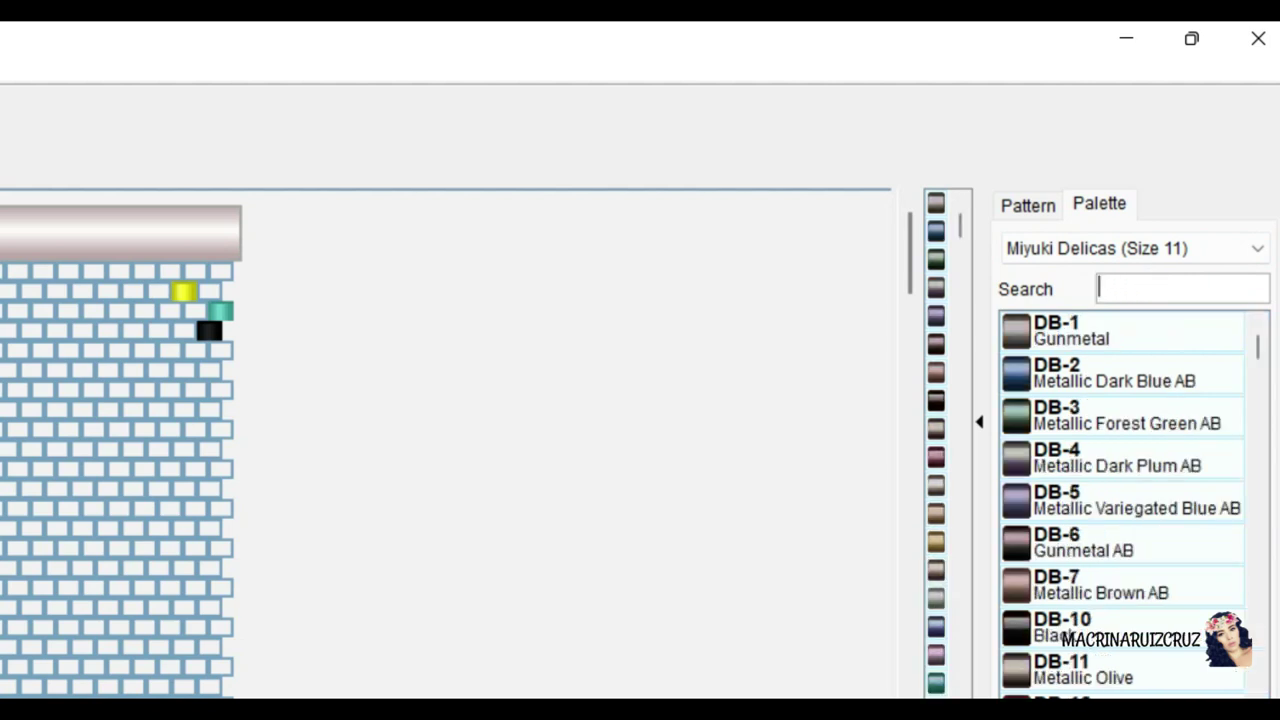
scroll(1120, 500, "down", 1)
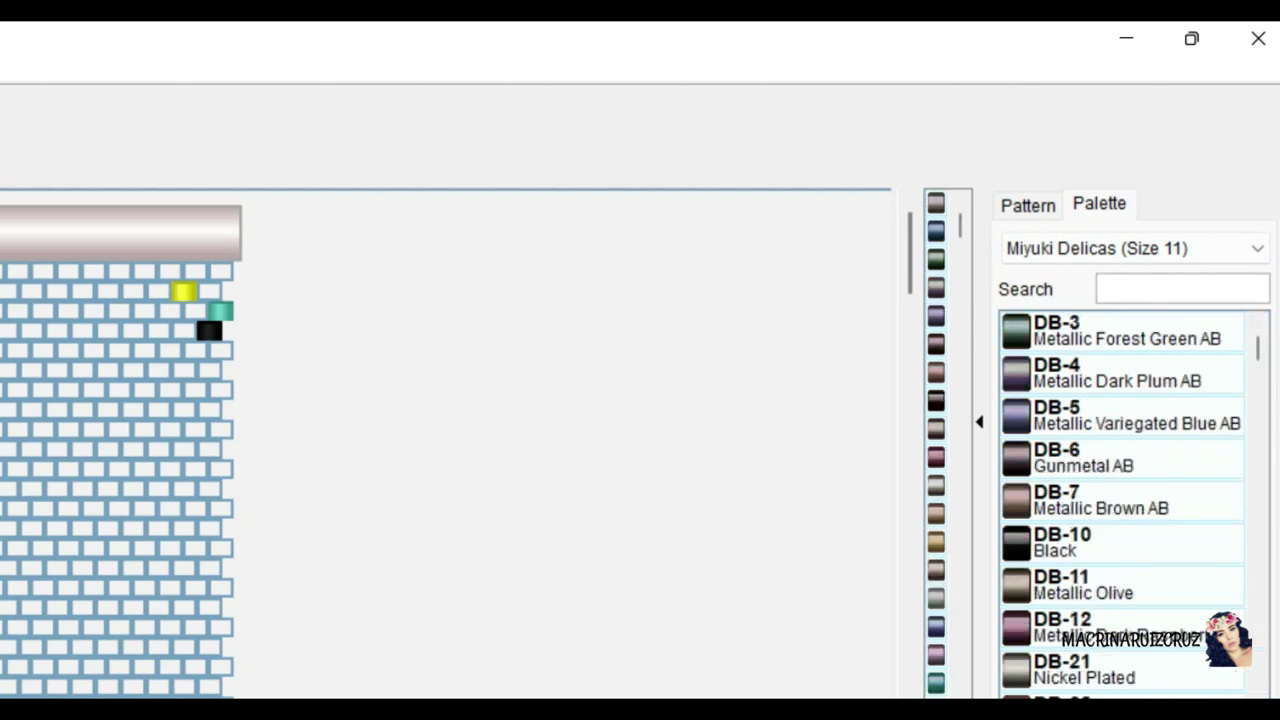
left_click(192, 316)
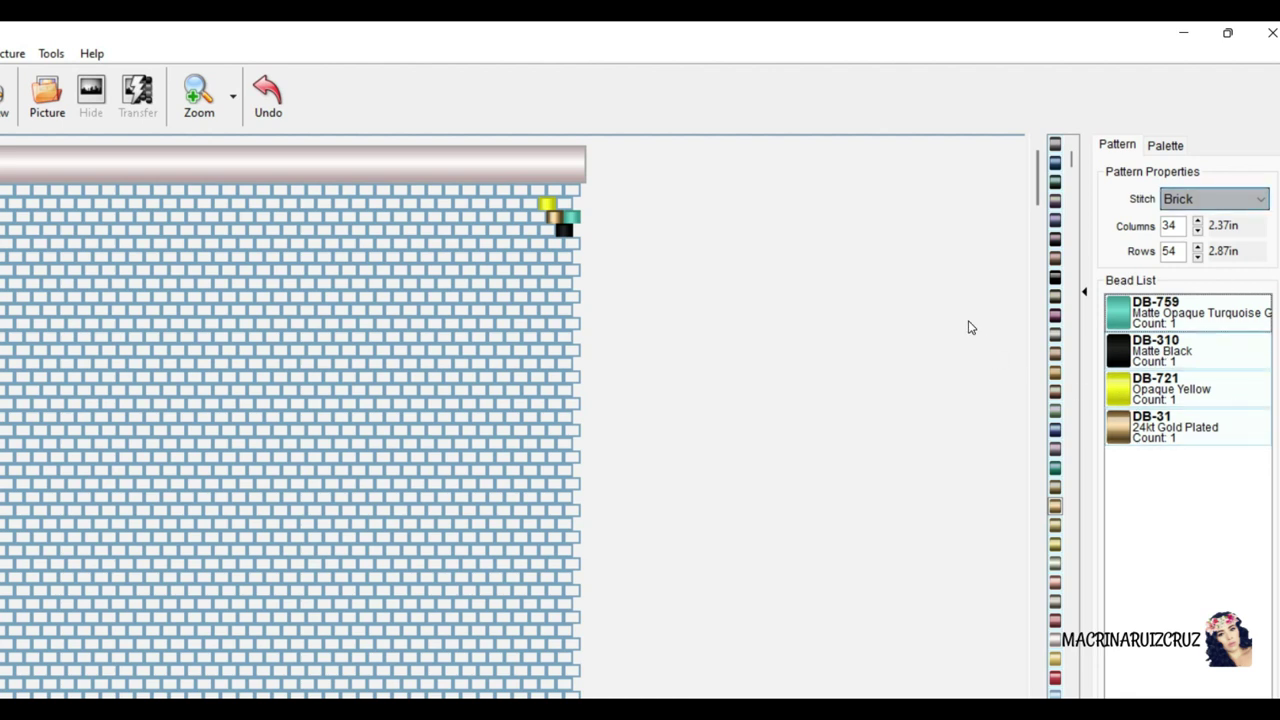
left_click(1167, 146)
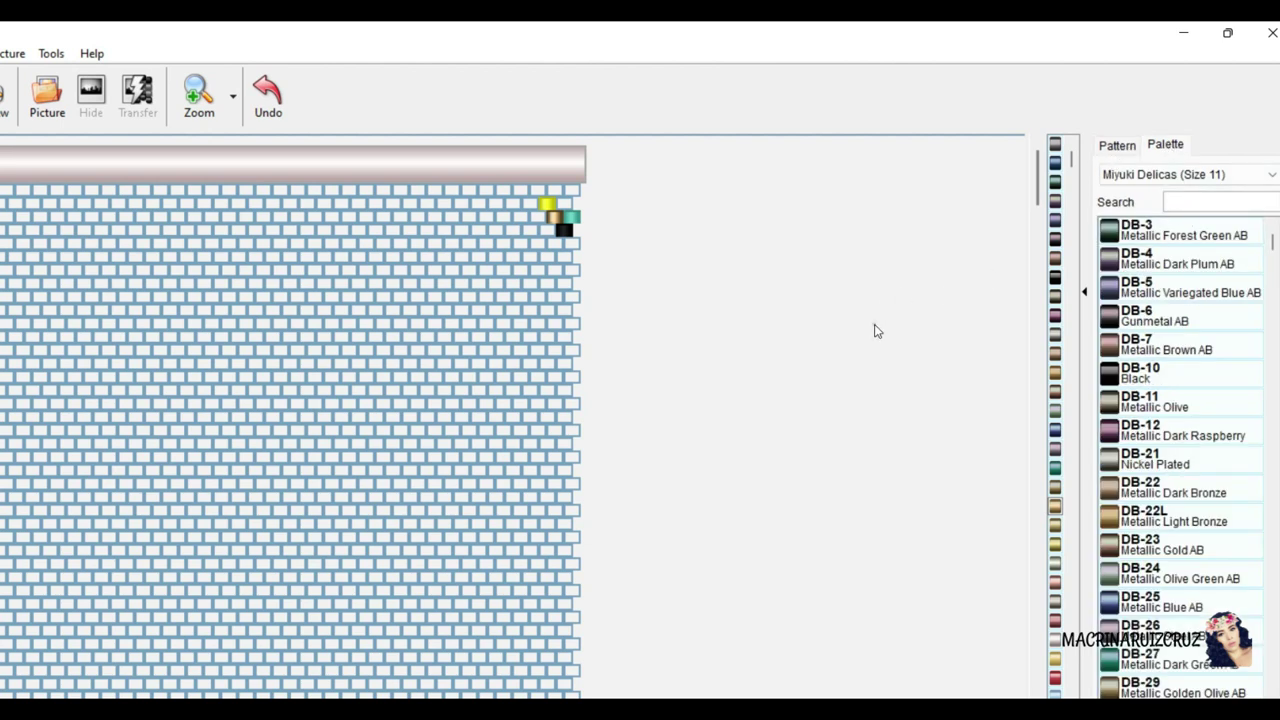
left_click(1121, 146)
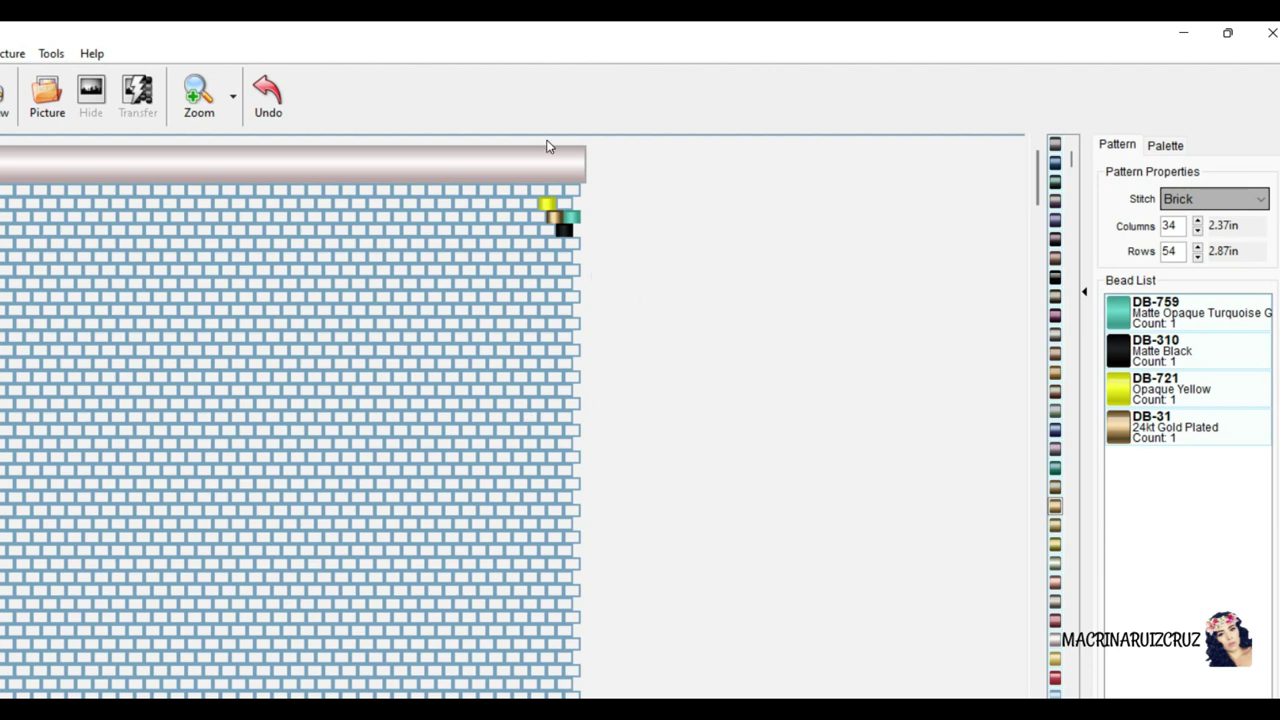
scroll(552, 150, "left", 1)
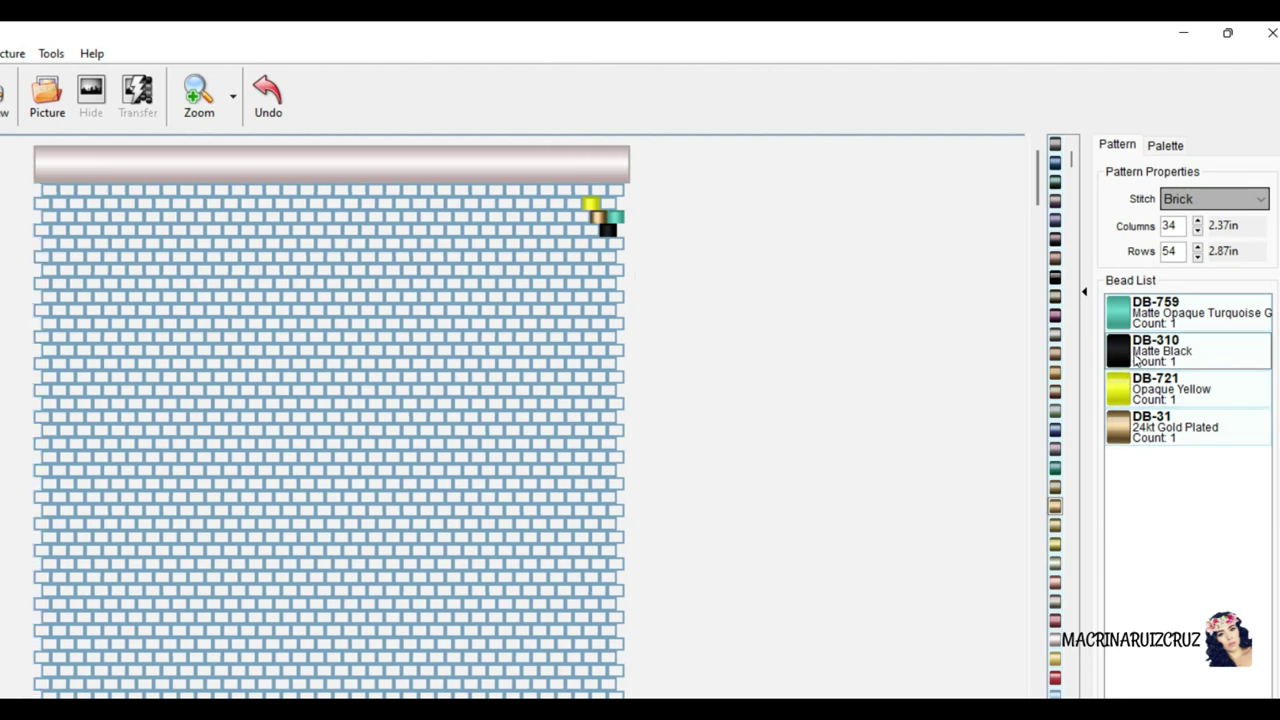
scroll(649, 203, "down", 1)
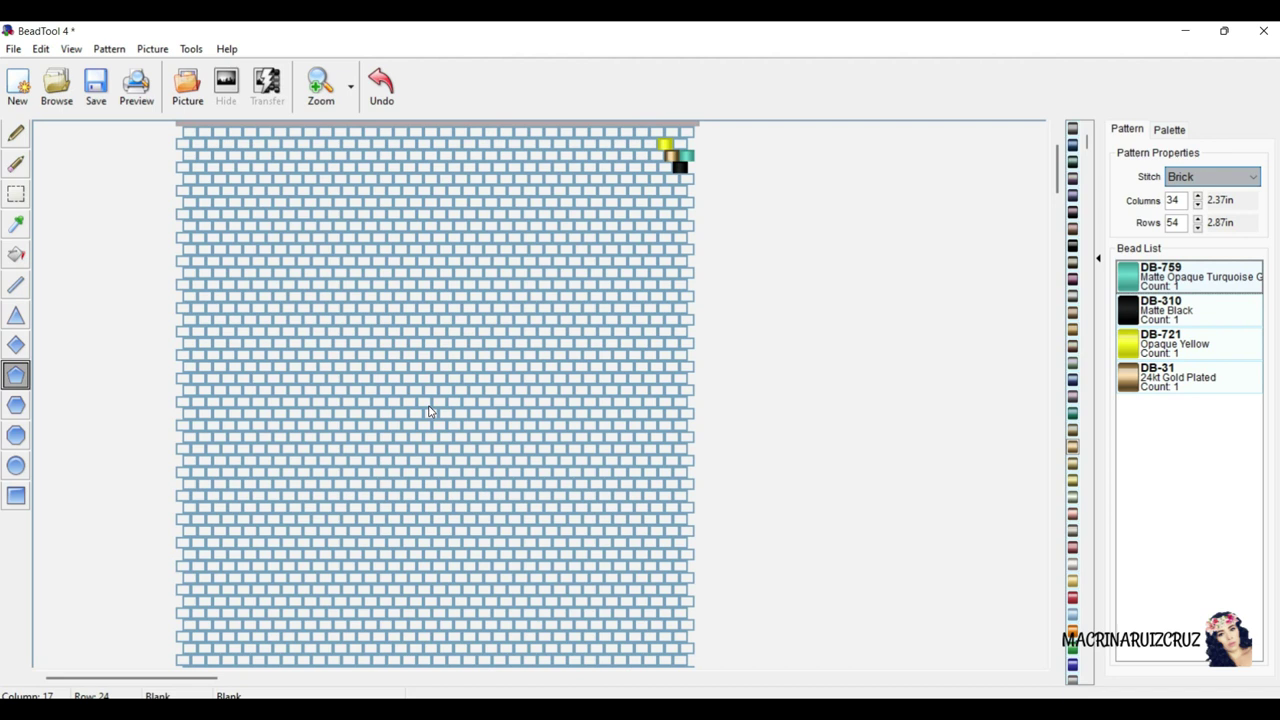
Using the pencil, place a 12-bead diagonal of turquoise DB-759 beads rising up and right from near the grid's centre.
key("p")
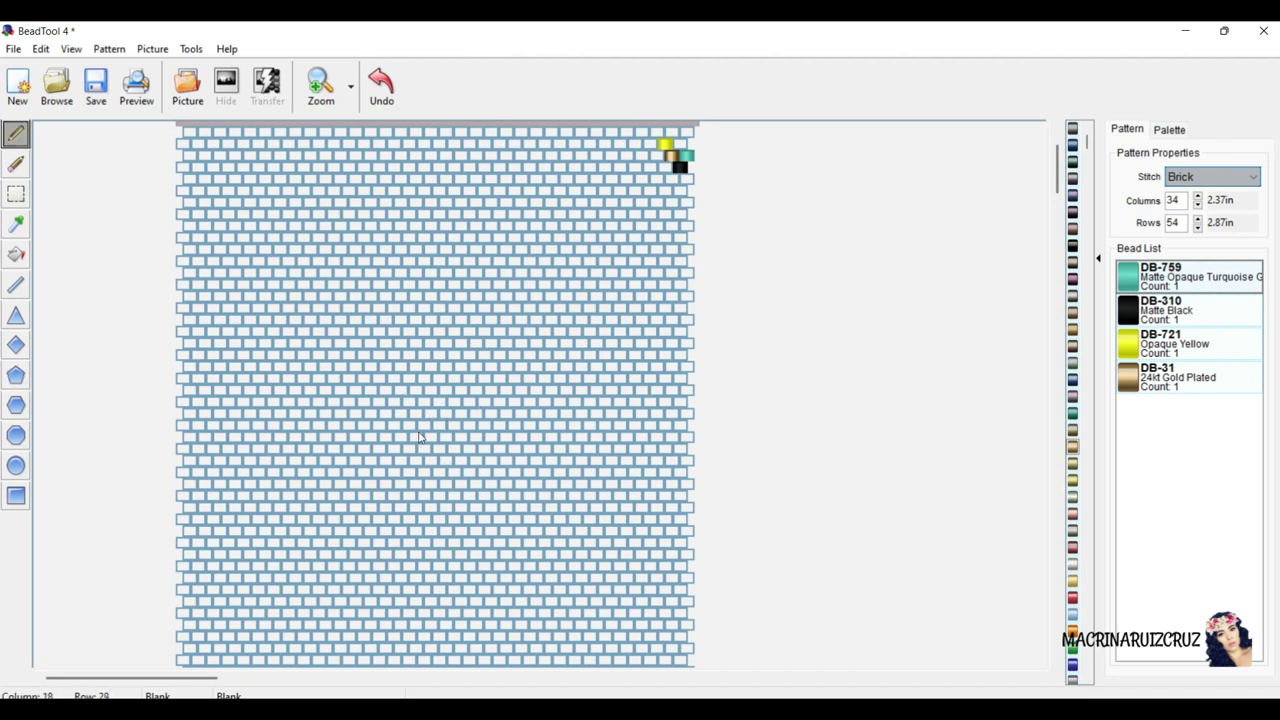
left_click(409, 380)
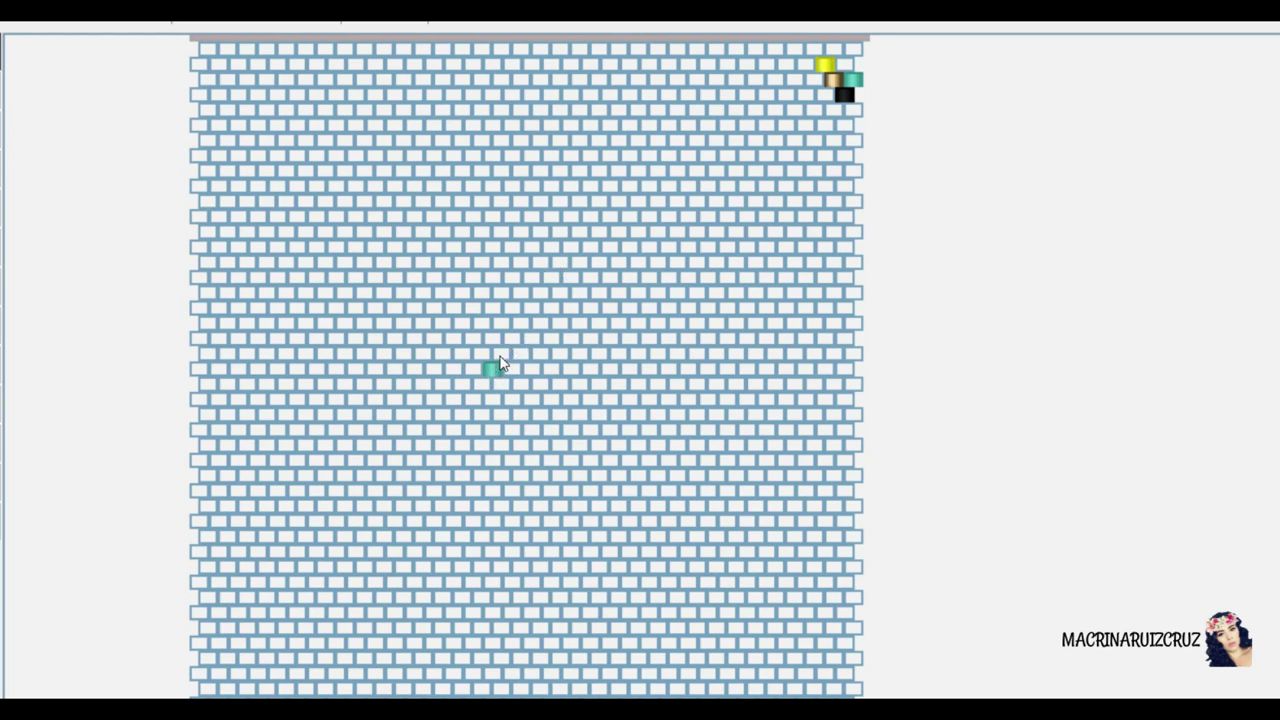
left_click(510, 341)
left_click(502, 353)
left_click(521, 323)
left_click(532, 308)
left_click(542, 293)
left_click(550, 278)
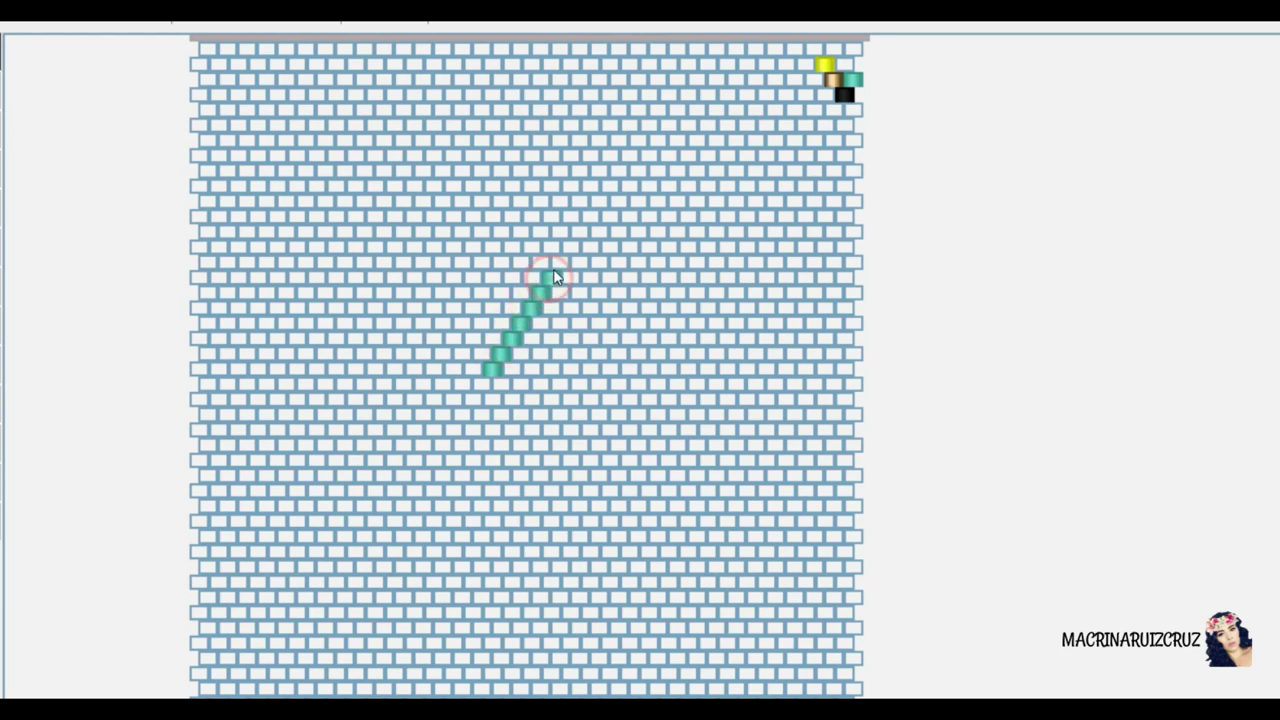
left_click(588, 220)
left_click(597, 207)
left_click(590, 217)
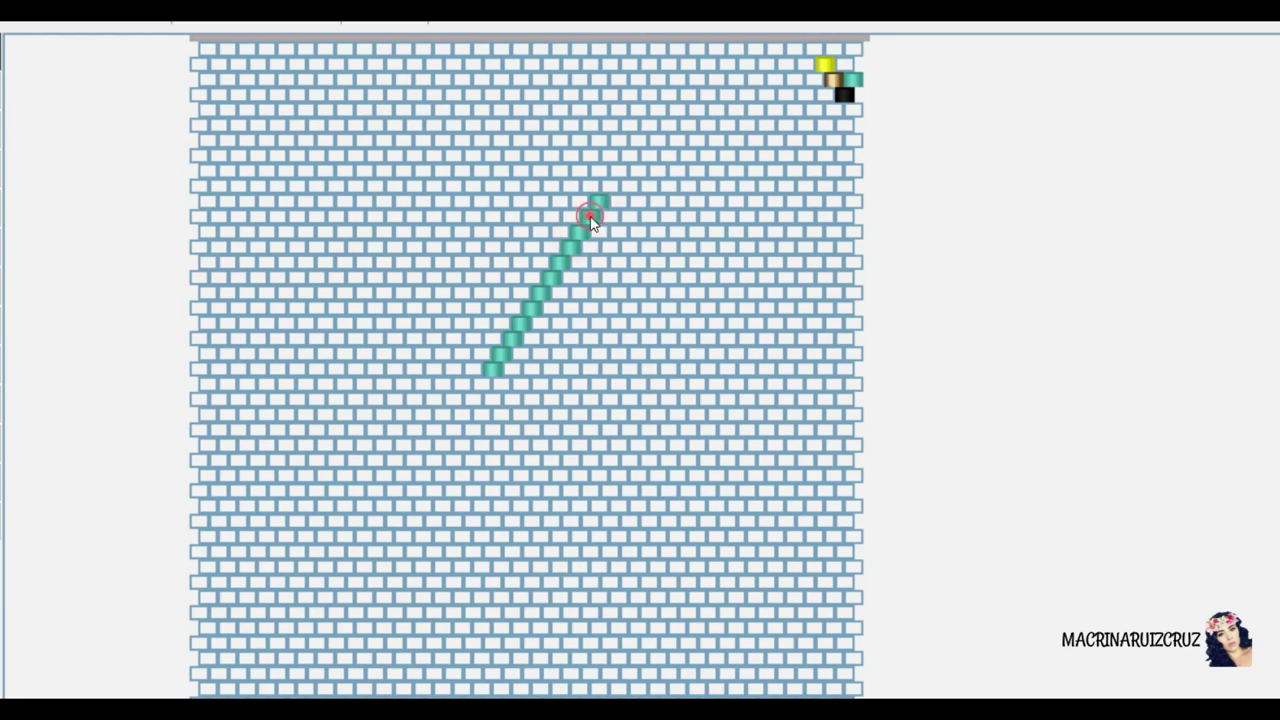
Mirror the diagonal by hand with 11 turquoise beads running down and right from the same leftmost bead.
left_click(503, 386)
left_click(510, 399)
left_click(520, 415)
left_click(552, 463)
left_click(561, 476)
left_click(571, 492)
left_click(580, 507)
left_click(589, 518)
left_click(598, 537)
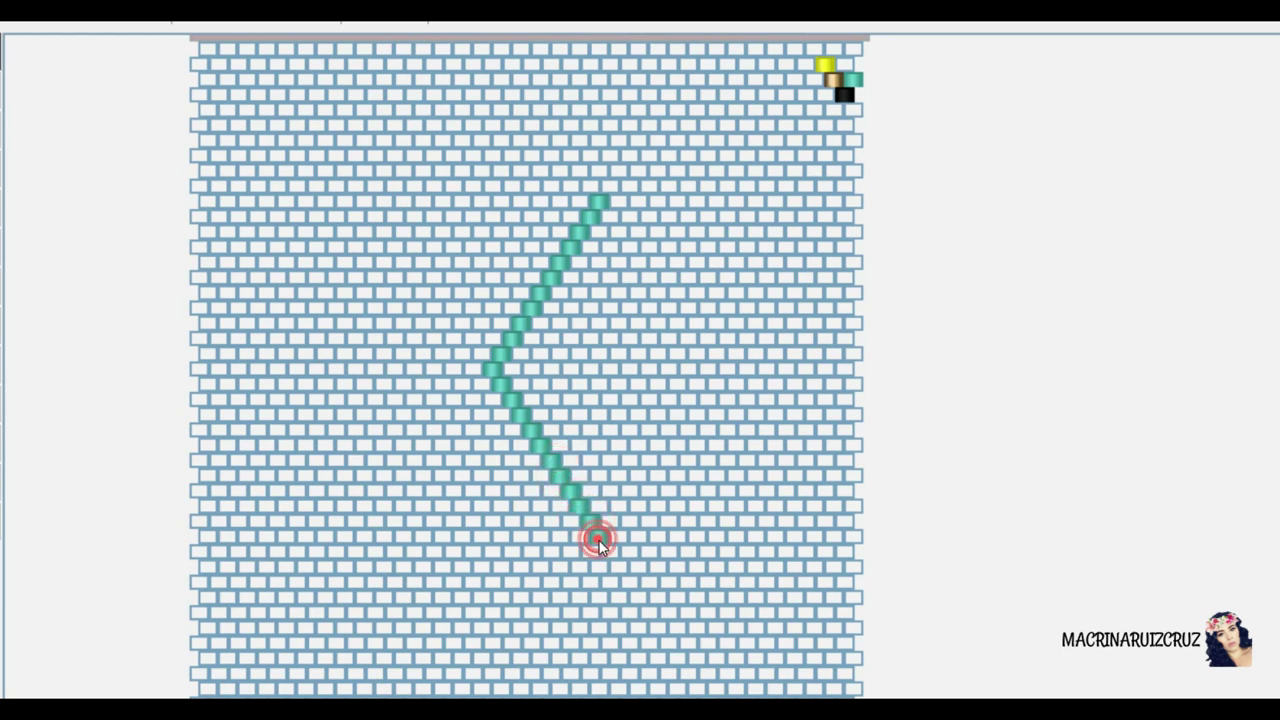
Close the triangle with a staggered vertical edge of turquoise beads joining both diagonal ends, and fill its interior with turquoise.
left_click(595, 258)
left_click(595, 277)
left_click(594, 292)
left_click(592, 305)
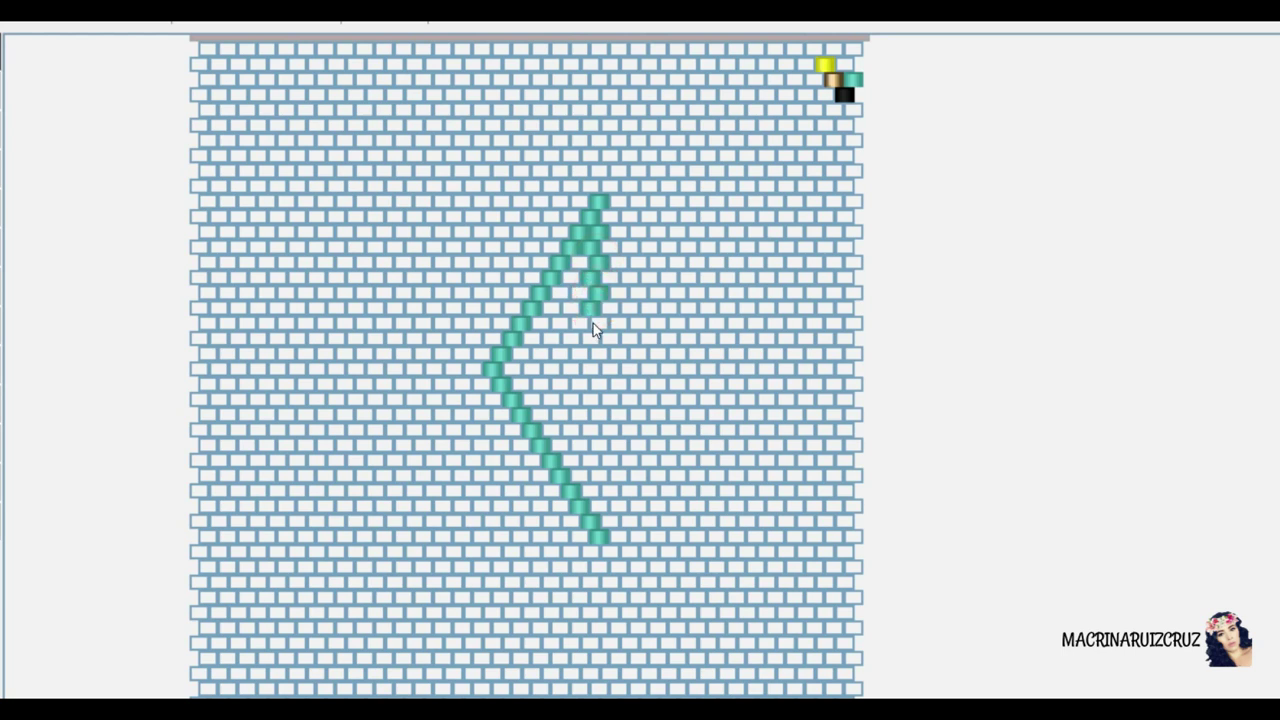
left_click(595, 339)
left_click(595, 355)
left_click(592, 369)
left_click(595, 398)
left_click(595, 413)
left_click(594, 429)
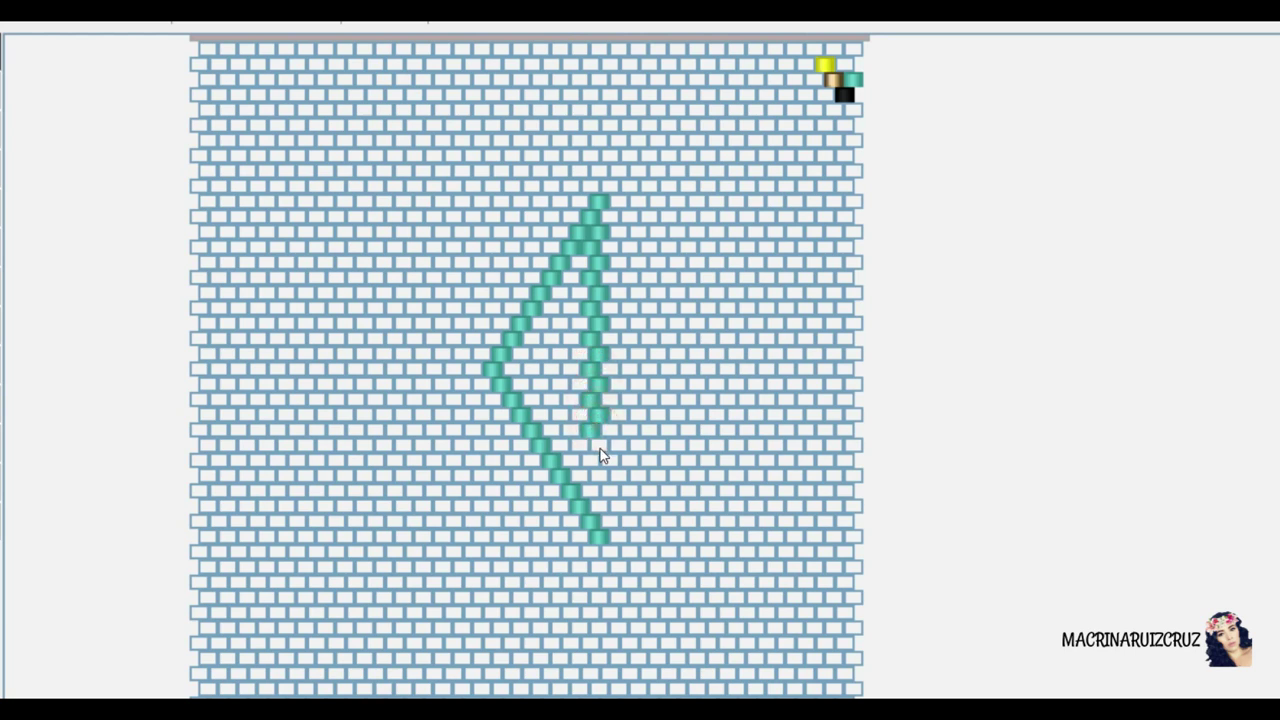
left_click(599, 467)
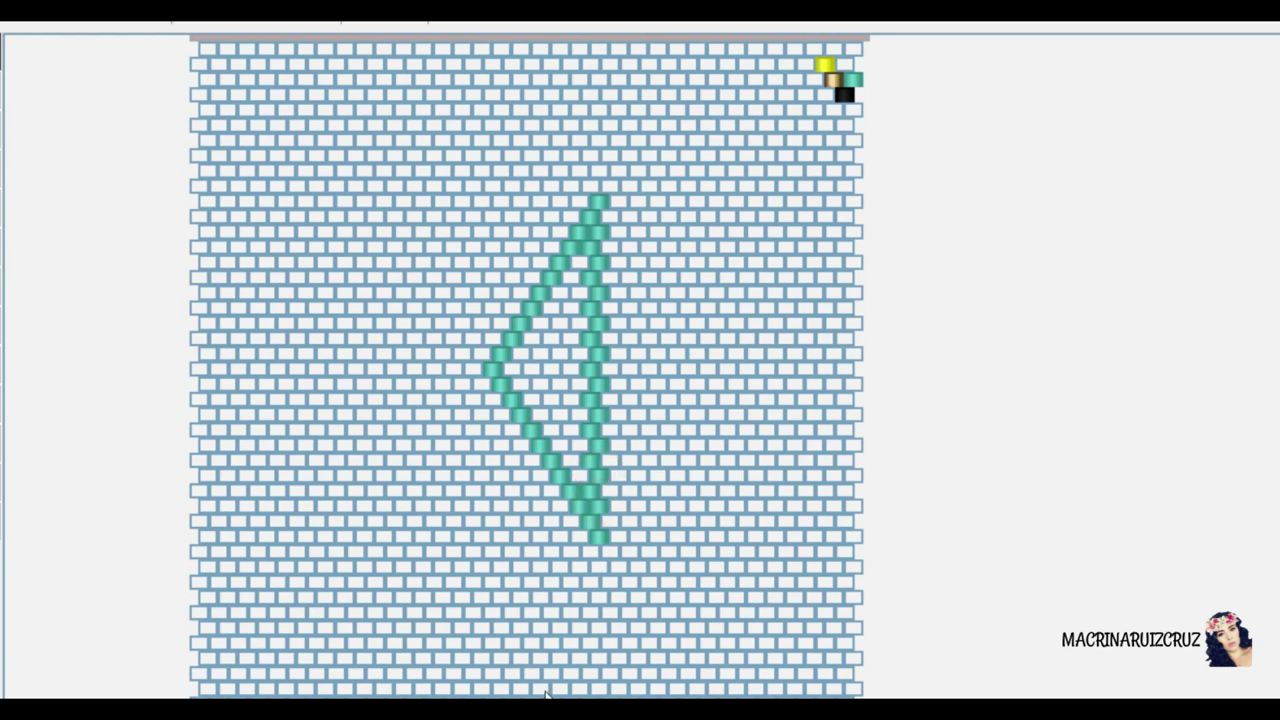
mouse_move(508, 378)
left_mouse_down()
mouse_move(580, 257)
mouse_move(539, 402)
mouse_move(548, 428)
mouse_move(574, 327)
left_mouse_up()
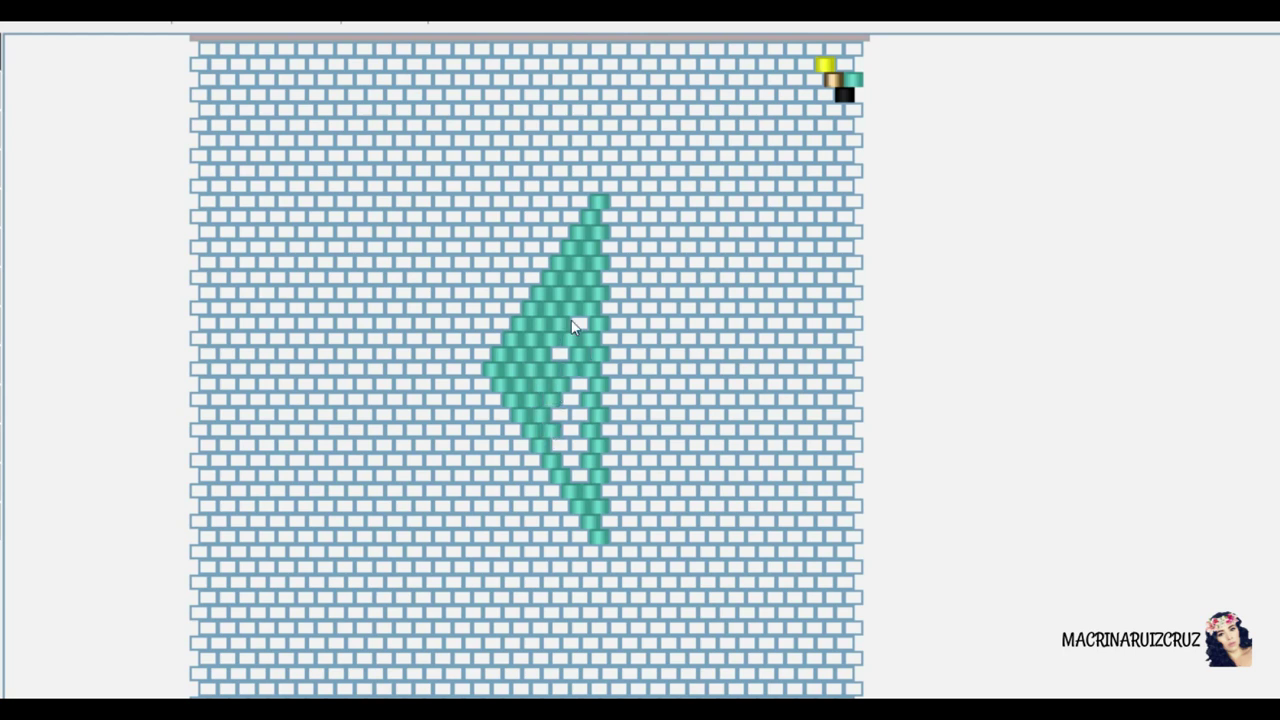
left_click_drag(566, 405, 577, 473)
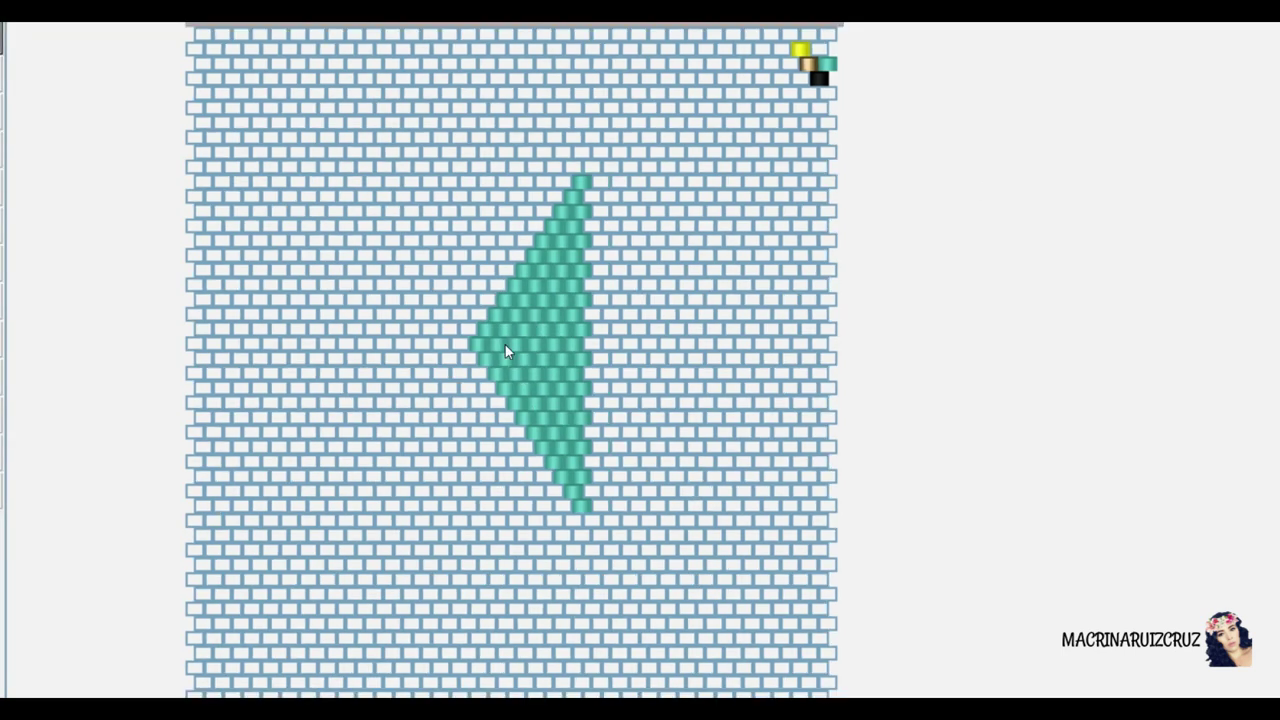
Draw a Matte Black bead outline inside the turquoise triangle, arching over its upper middle and zigzagging toward its lower end.
left_click(512, 365)
left_click(506, 328)
left_click(516, 314)
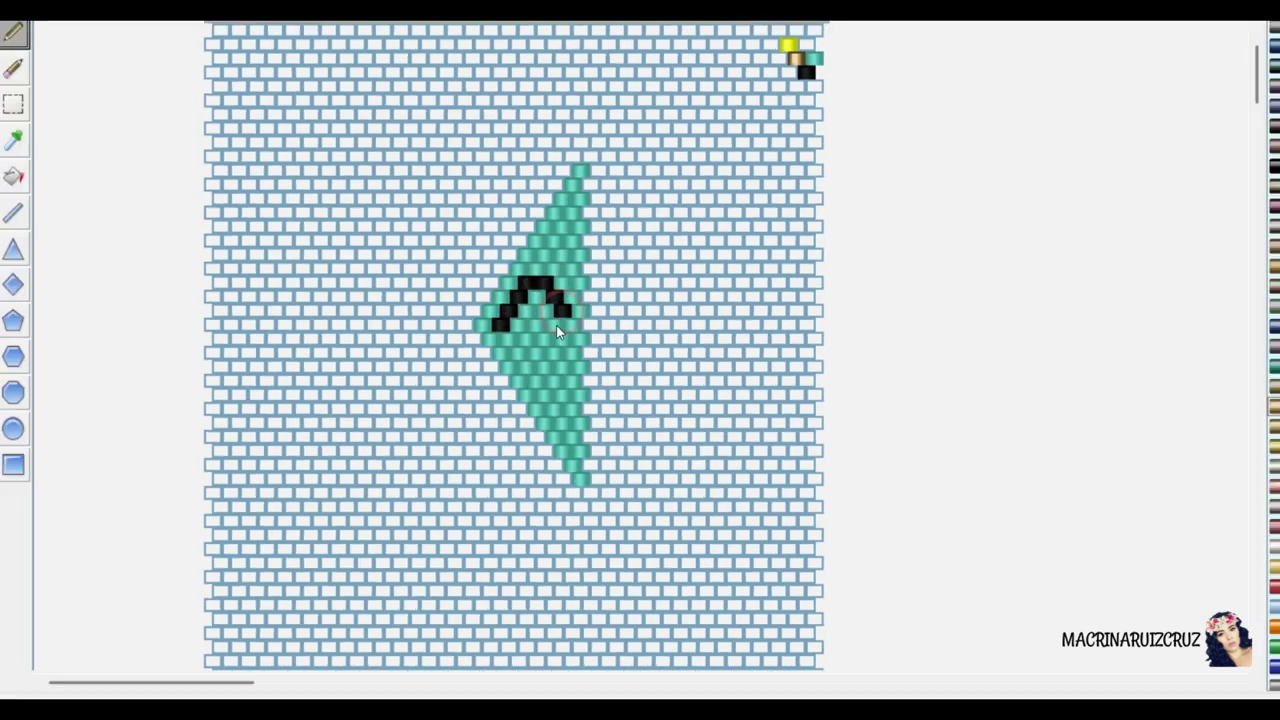
left_click(563, 334)
left_click(517, 352)
left_click(527, 366)
left_click(547, 366)
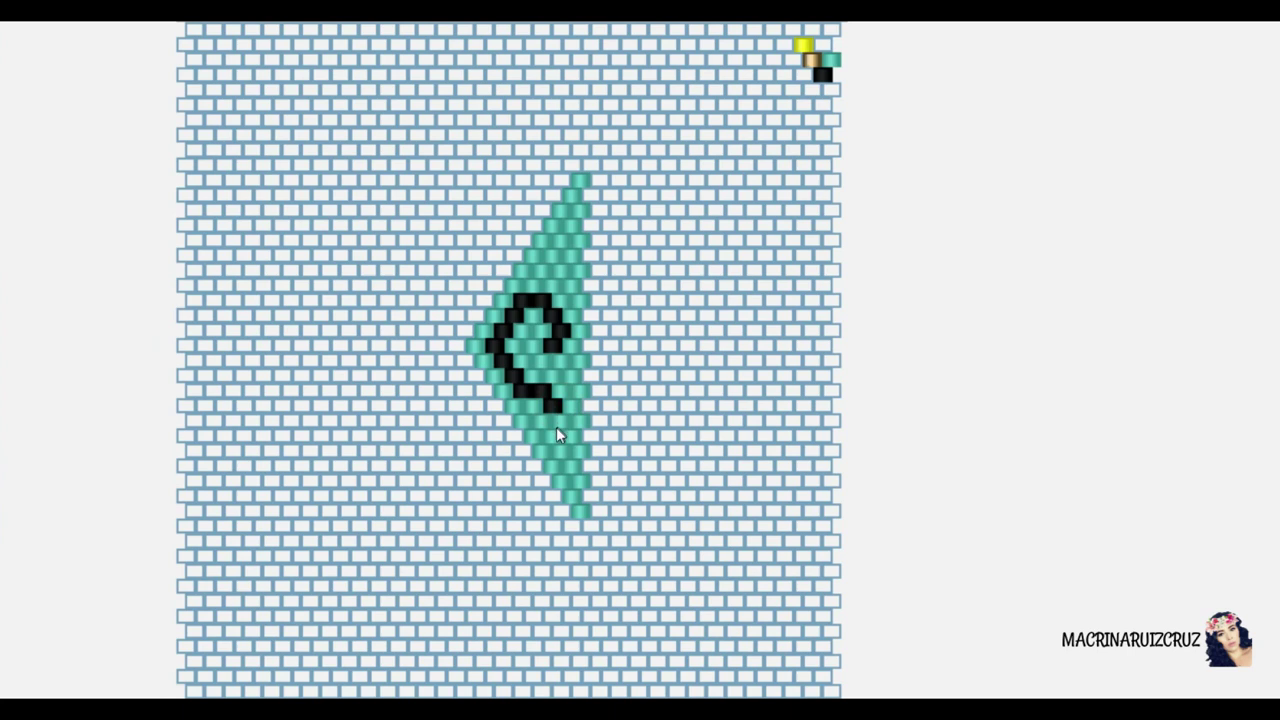
left_click(553, 436)
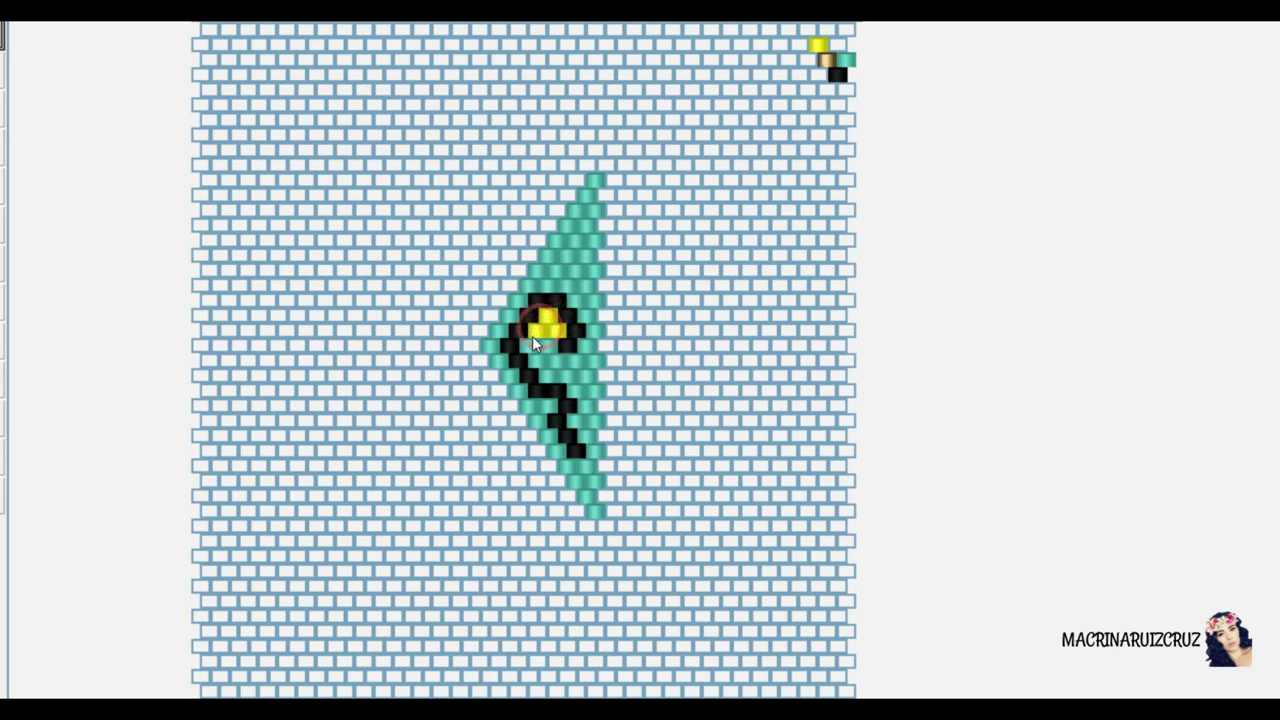
Continue the yellow DB-721 beads from the curl down along the inner side of the black outline, following its zigzag toward the lower end.
left_click(528, 345)
left_click(538, 360)
left_click(552, 375)
left_click(584, 409)
left_click(588, 421)
left_click(585, 436)
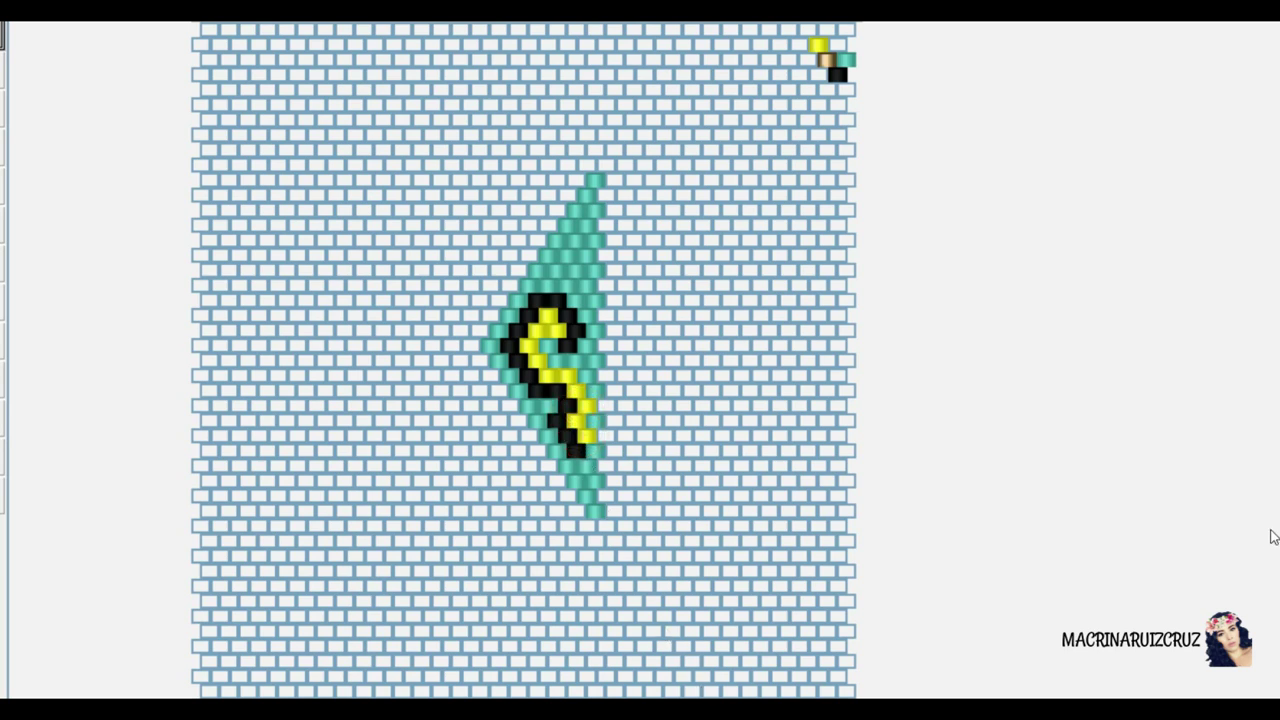
Place gold DB-31 beads inside the curl, under its hooked end, and up the black outline's outer side toward the arch.
left_click(551, 343)
left_click(557, 358)
left_click(580, 352)
left_click(595, 330)
left_click(587, 316)
left_click(570, 292)
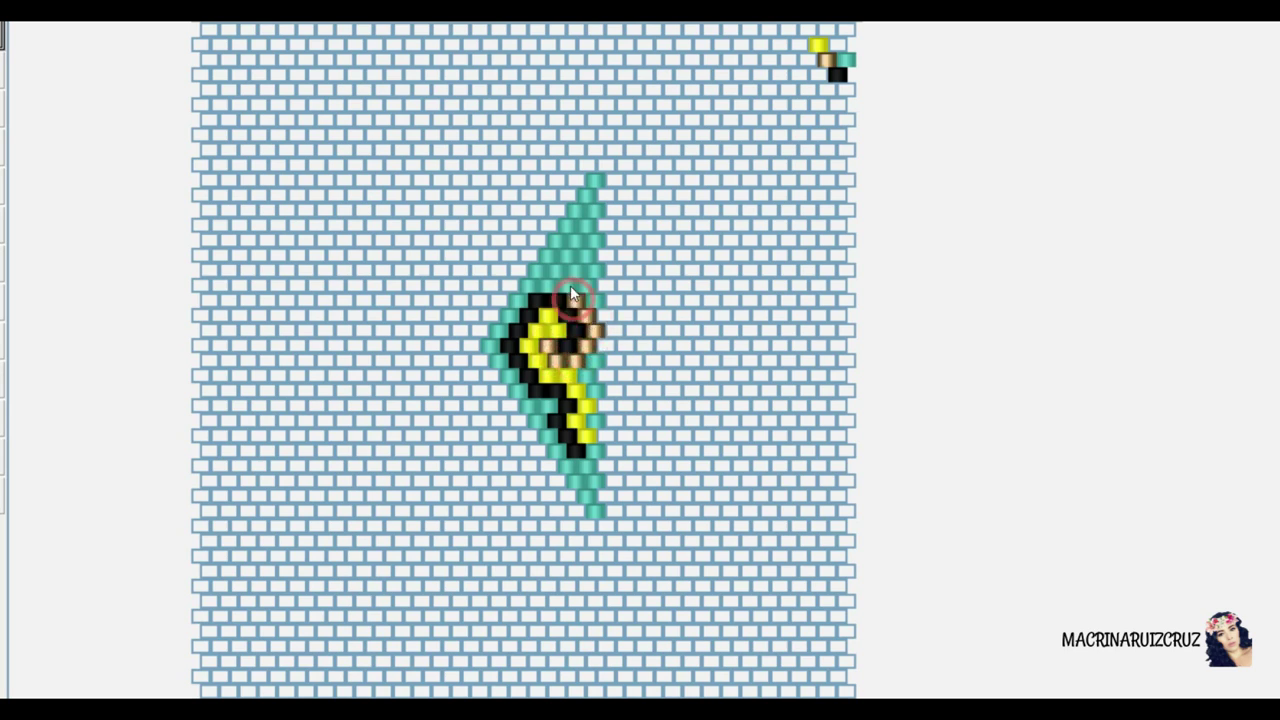
Continue the gold DB-31 border over the black arch, around the triangle's leftmost tip, and down the lower slanted edge to the black outline's end.
left_click(550, 285)
left_click(529, 287)
left_click(517, 301)
left_click(507, 316)
left_click(496, 331)
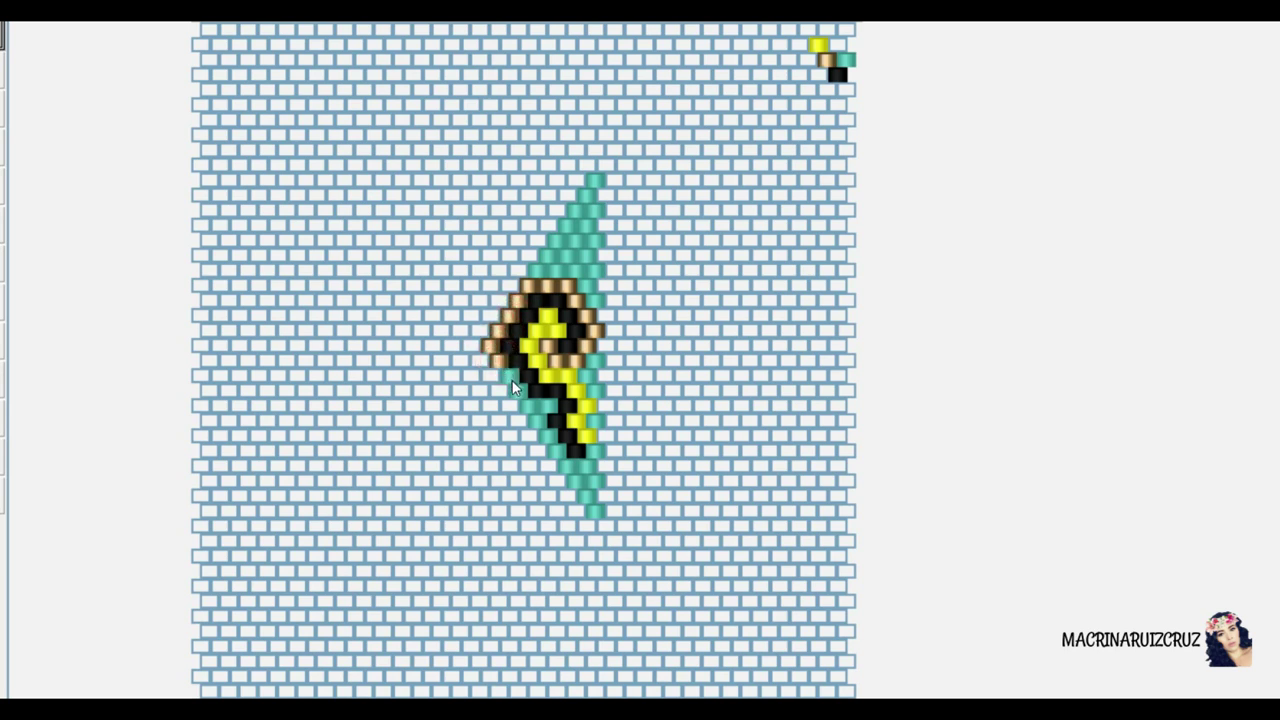
left_click(517, 385)
left_click(531, 404)
left_click(551, 438)
left_click(568, 462)
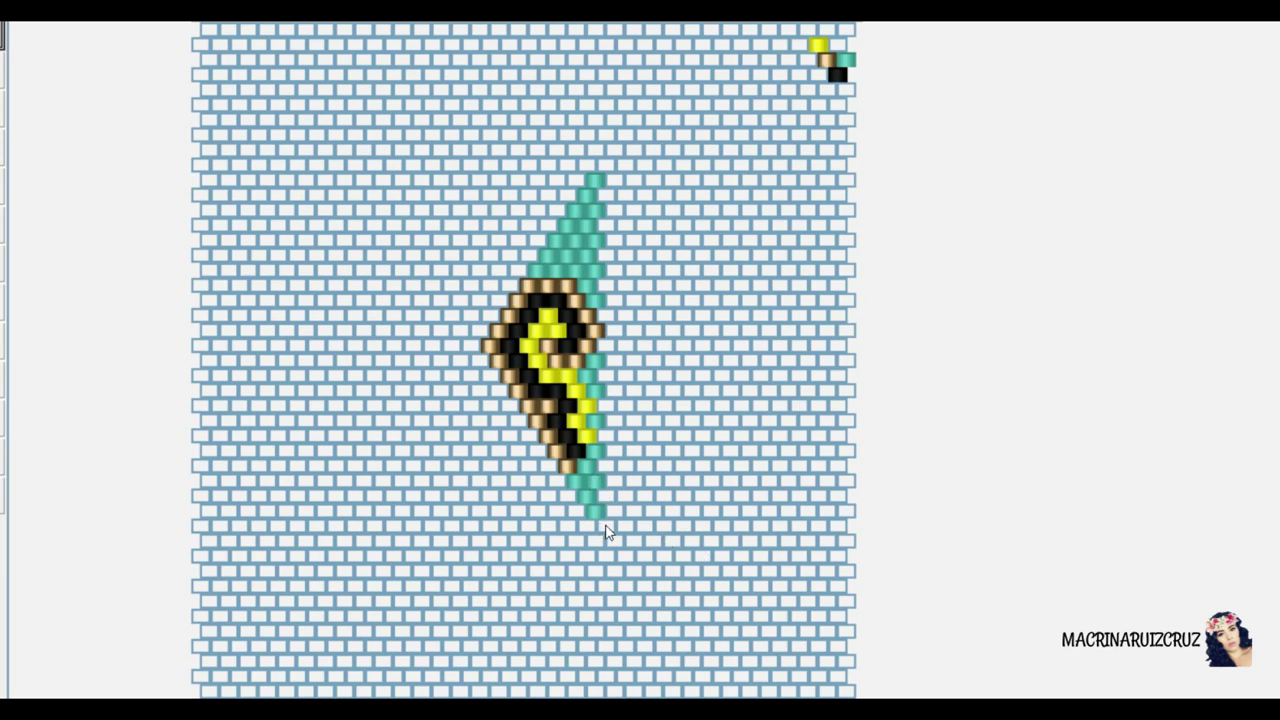
Widen the triangle with a vertical column of 13 turquoise DB-759 beads beside its straight edge, extending past both ends.
left_click(605, 524)
left_click(604, 455)
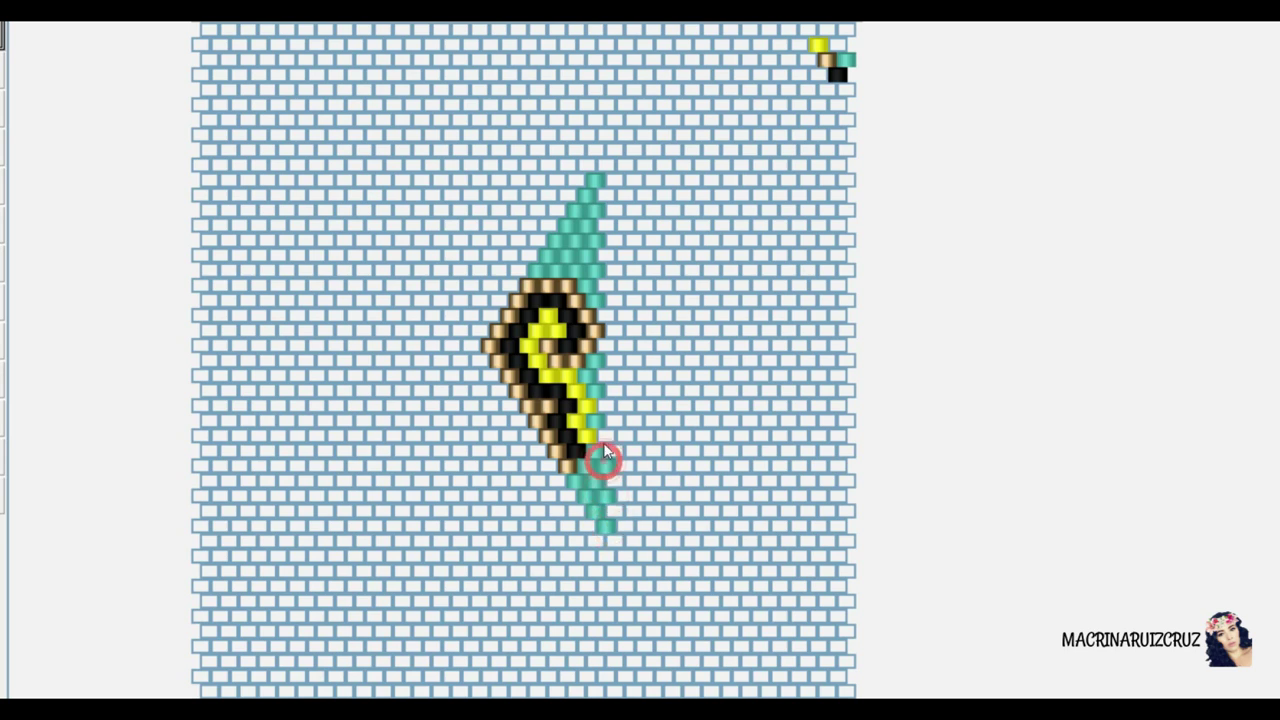
left_click(606, 380)
left_click(606, 287)
left_click(606, 257)
left_click(606, 231)
left_click(602, 190)
left_click(604, 163)
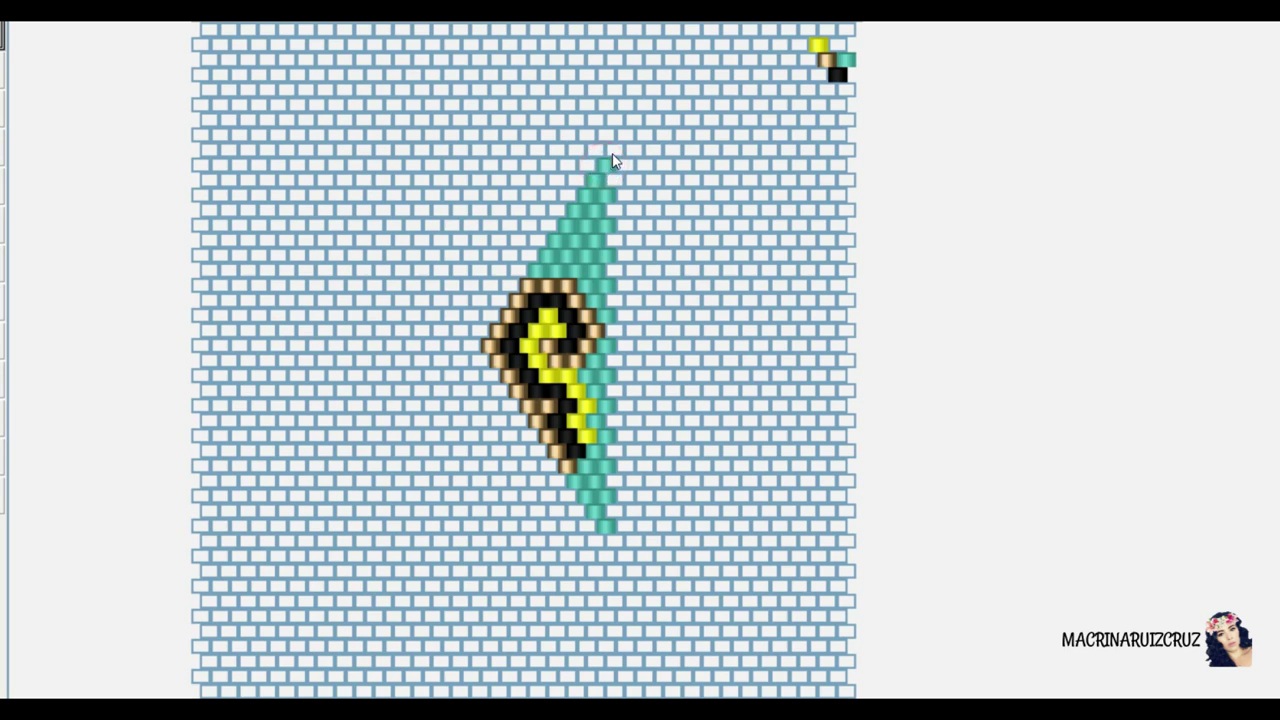
Add a vertical column of 14 gold DB-31 beads outside the turquoise column, reaching one row past each end.
left_click(614, 541)
left_click(614, 513)
left_click(615, 451)
left_click(615, 421)
left_click(615, 391)
left_click(615, 361)
left_click(615, 331)
left_click(615, 301)
left_click(615, 271)
left_click(615, 241)
left_click(615, 211)
left_click(615, 181)
left_click(614, 151)
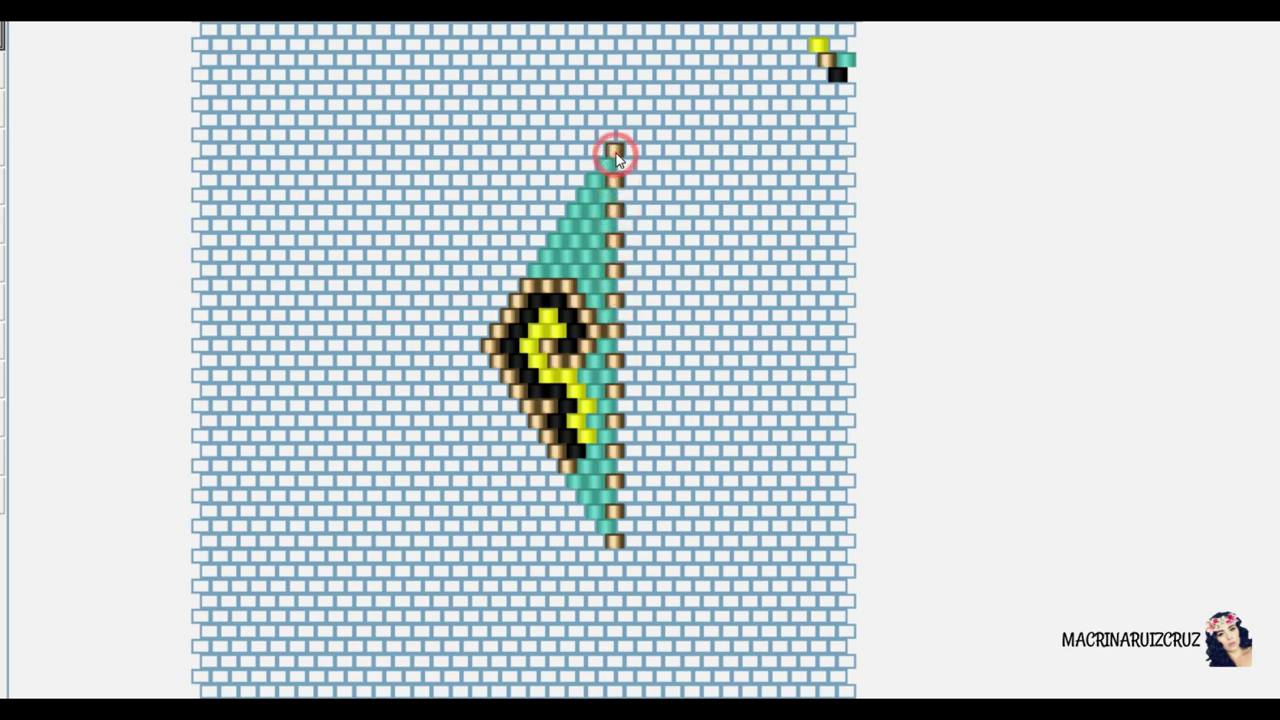
Add a second staggered gold column of 15 beads outside the first, reaching one row past each end, and undo the misplaced bead.
left_click(625, 557)
left_click(624, 525)
left_click(621, 491)
left_click(622, 464)
left_click(625, 436)
left_click(622, 410)
left_click(622, 378)
left_click(622, 348)
left_click(622, 318)
left_click(623, 287)
left_click(625, 260)
key("ctrl+z")
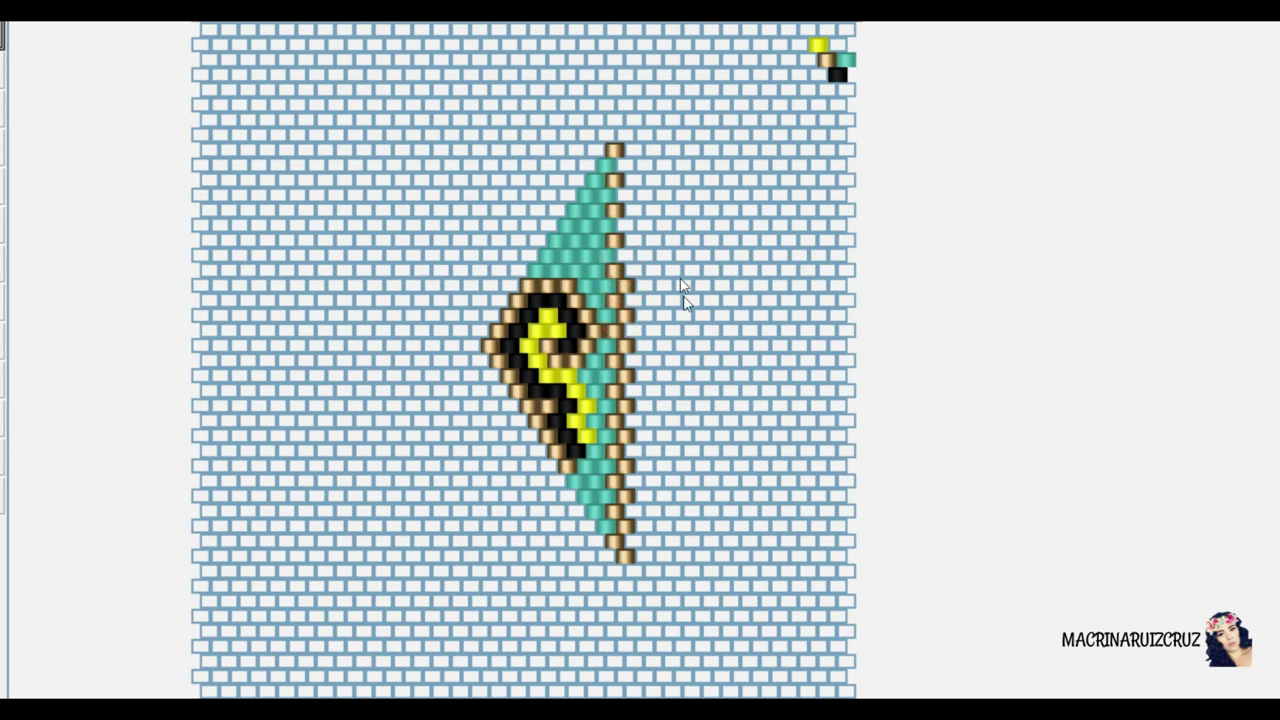
left_click(625, 255)
left_click(625, 240)
left_click(625, 225)
left_click(625, 210)
left_click(625, 195)
left_click(625, 175)
left_click(626, 140)
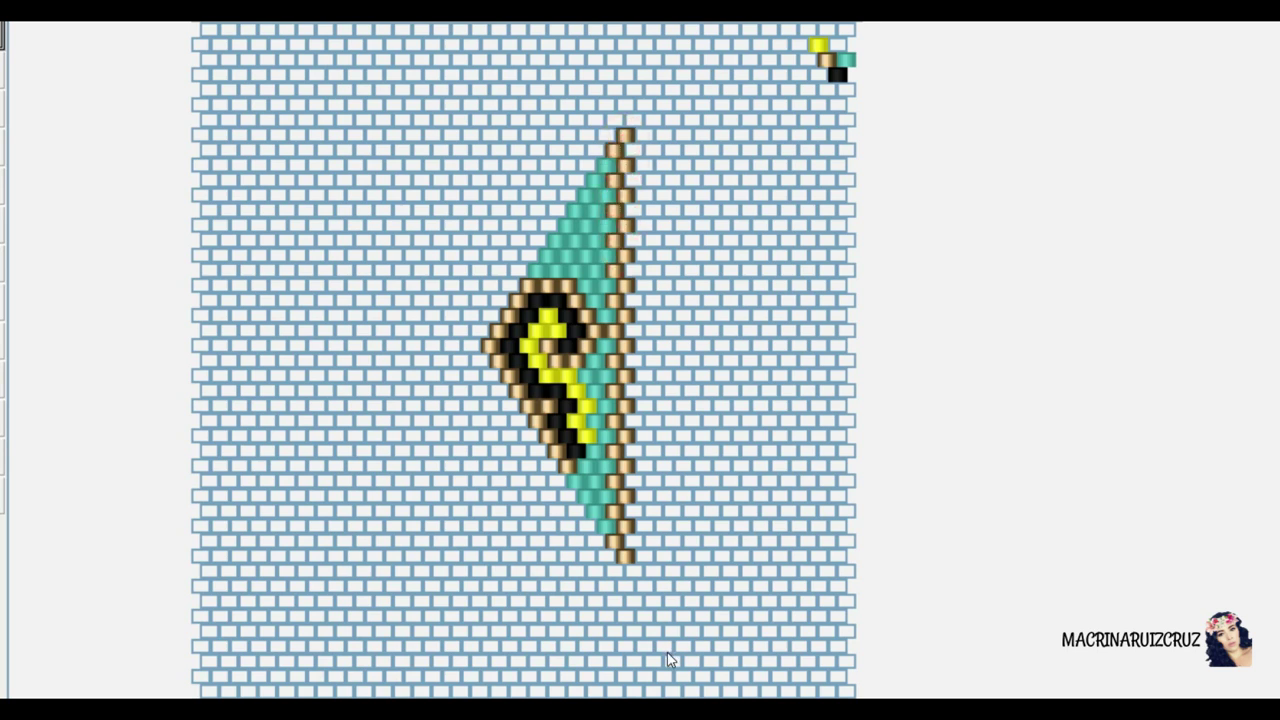
Erase the sample colour beads at the grid's upper corner and save the pattern as PEYOTE TURQUESA.
left_click(846, 61)
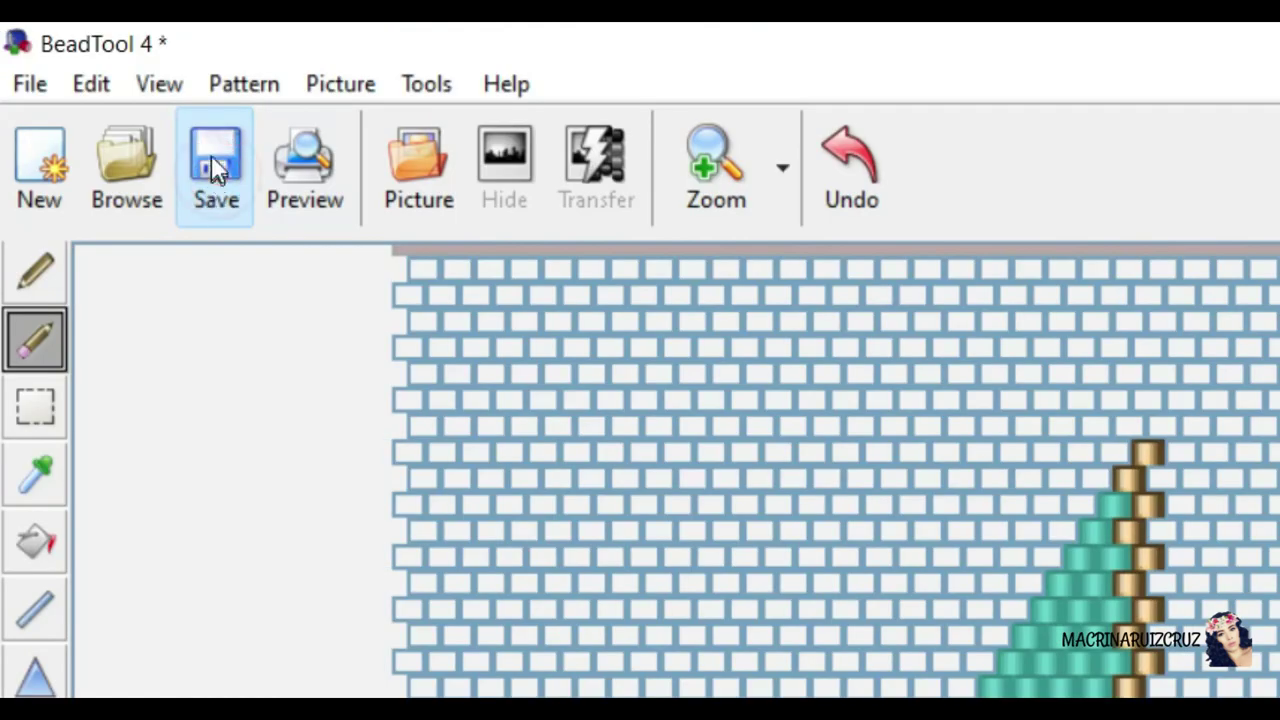
left_click(103, 90)
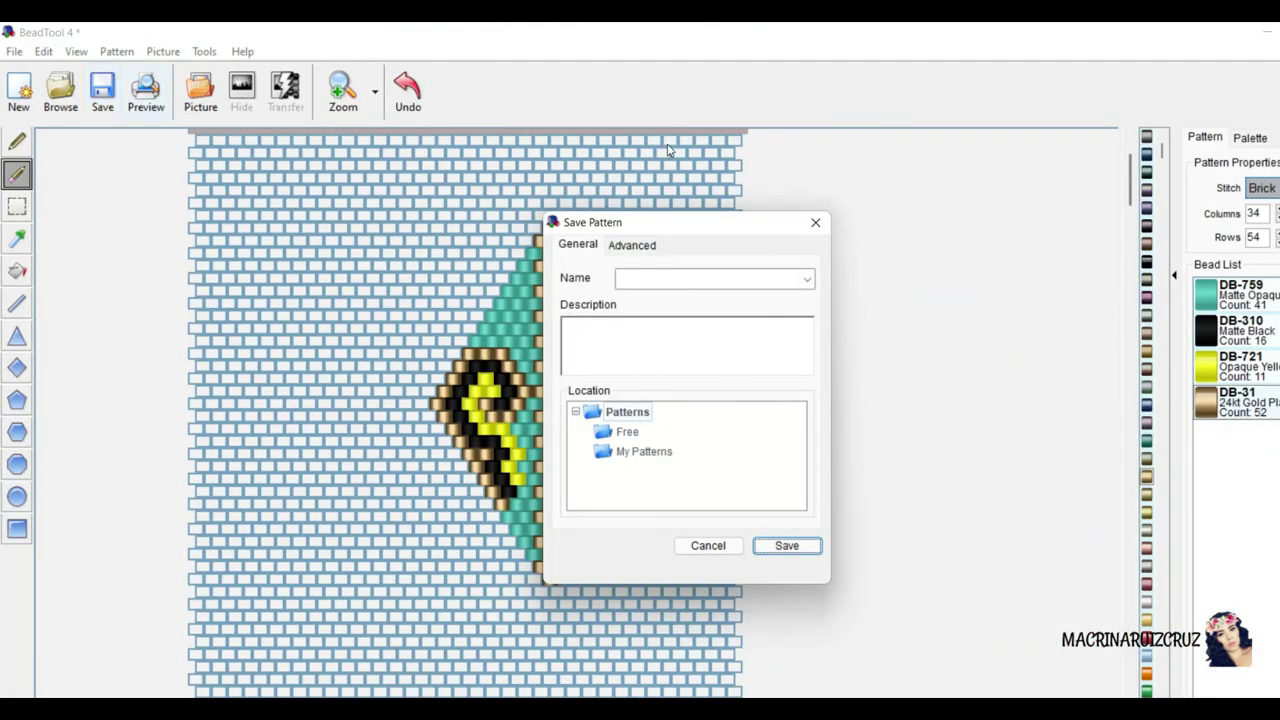
left_click(659, 278)
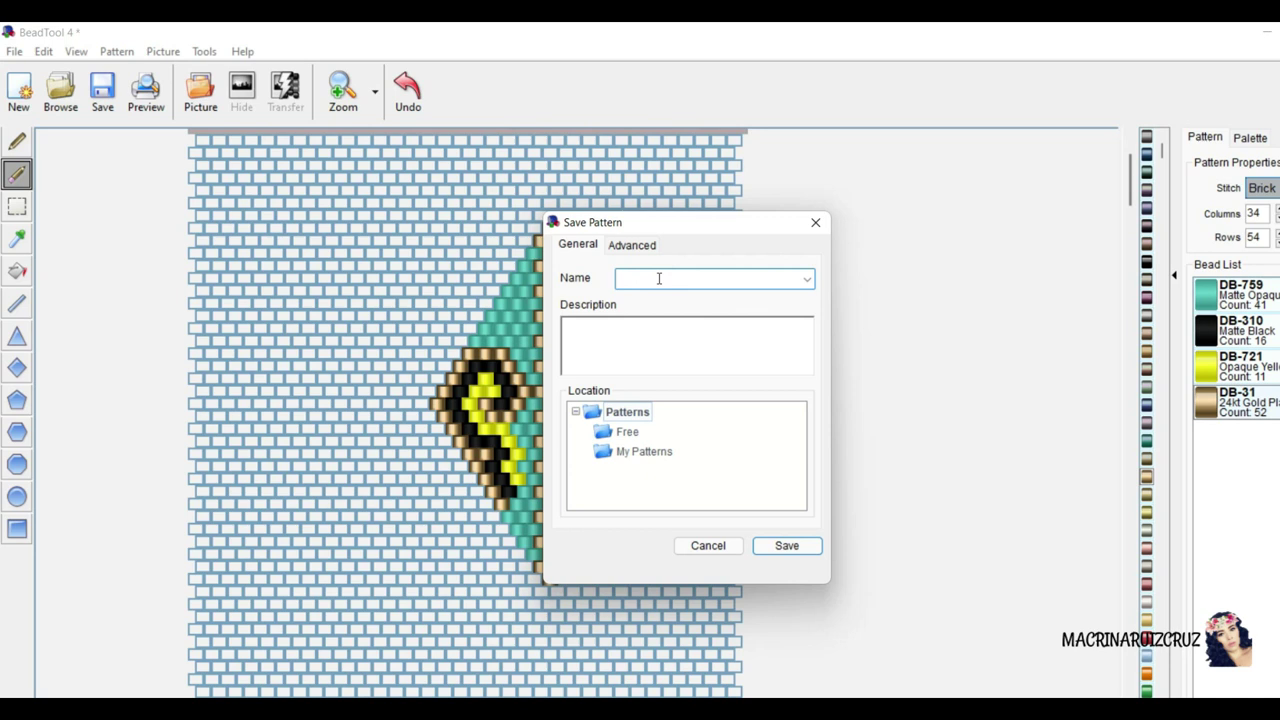
type("PEYOTE ")
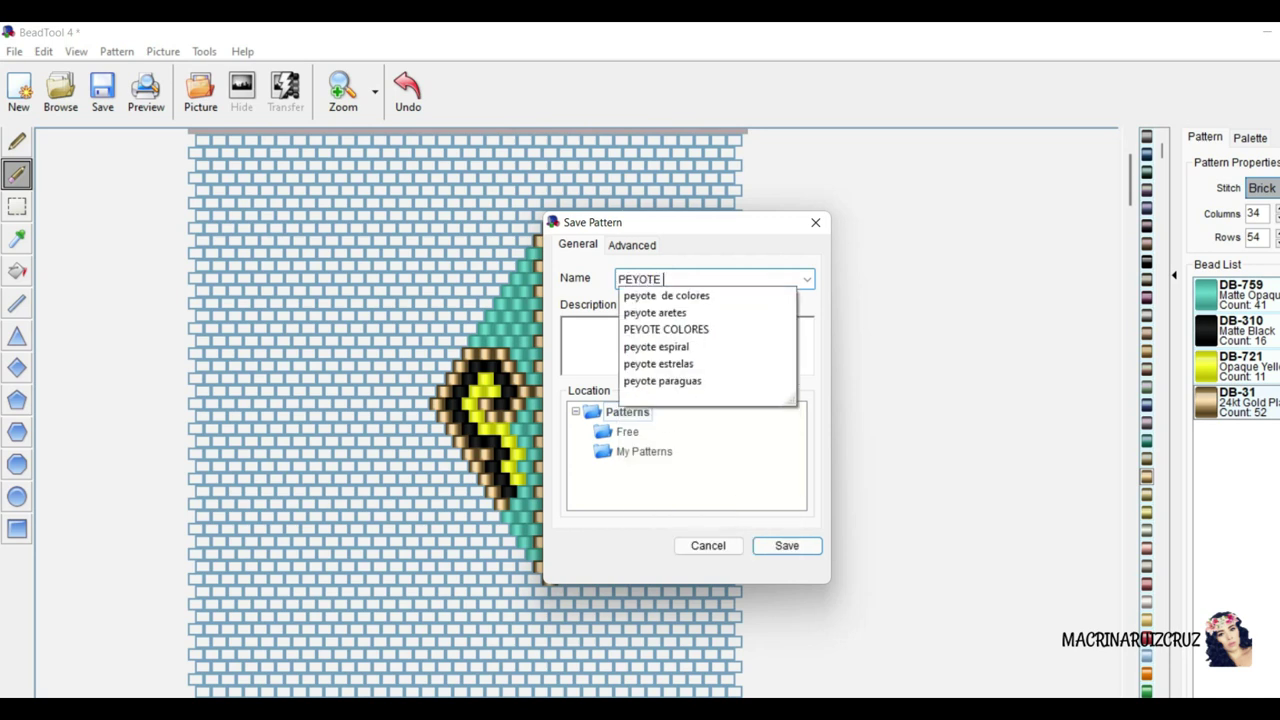
type("TURQU")
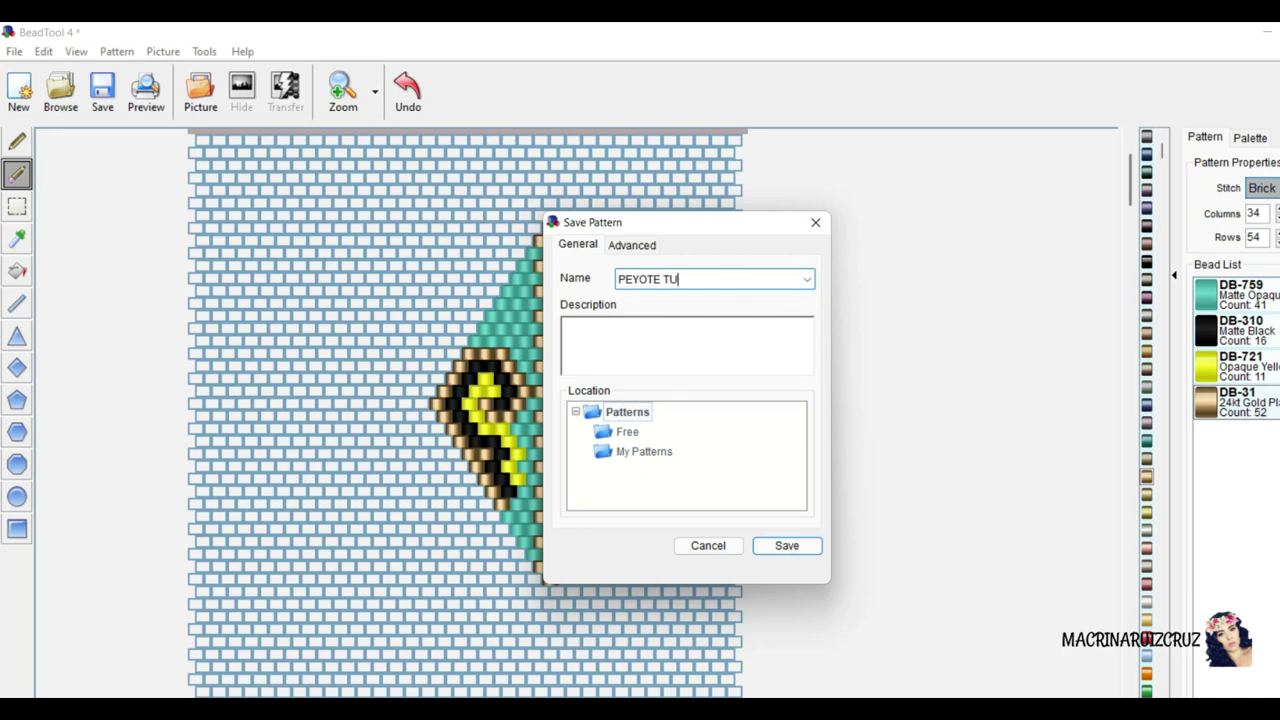
type("ESA")
left_click(793, 543)
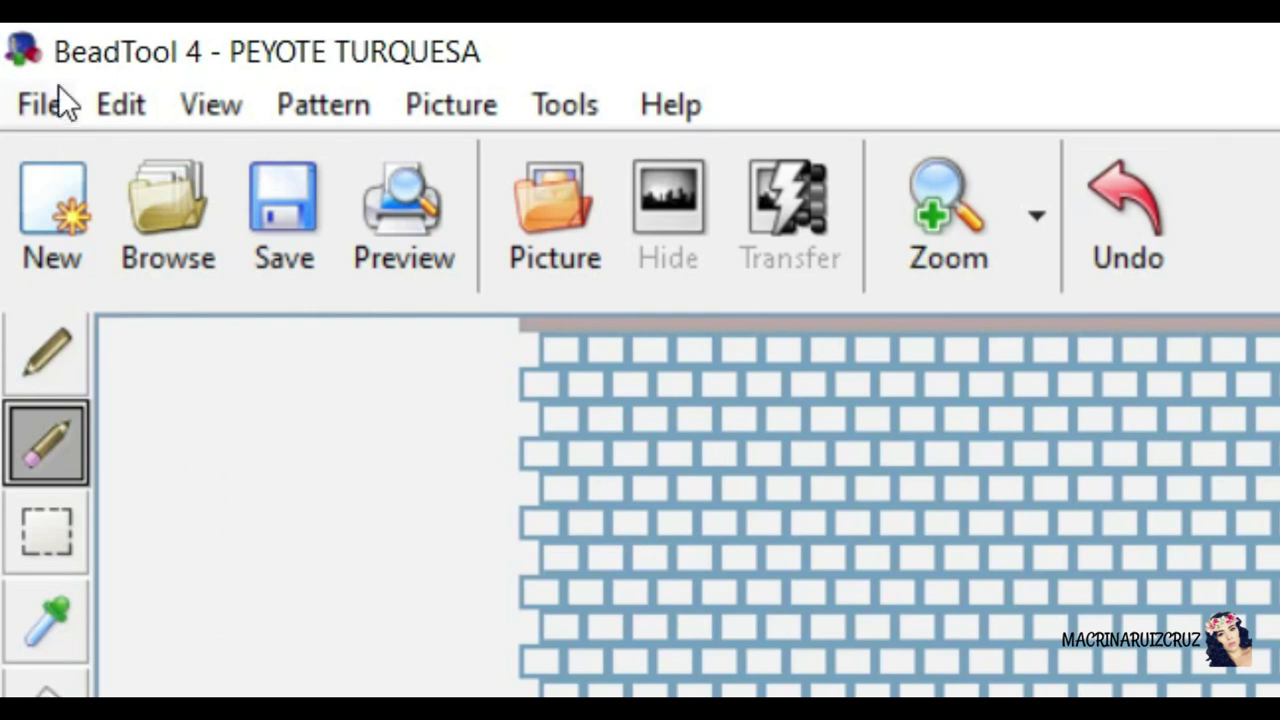
Export the pattern at size 7 as a PNG image named PEYOTE TURQUESA in the Downloads folder.
left_click(48, 104)
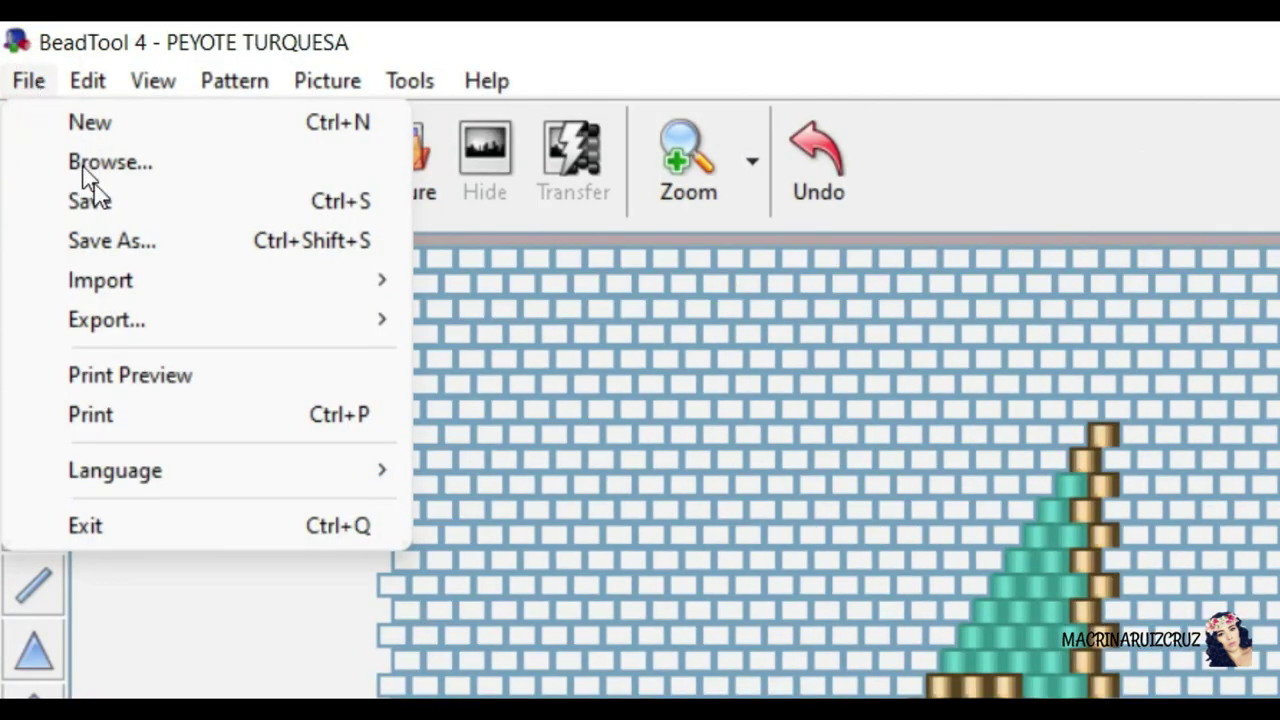
mouse_move(134, 324)
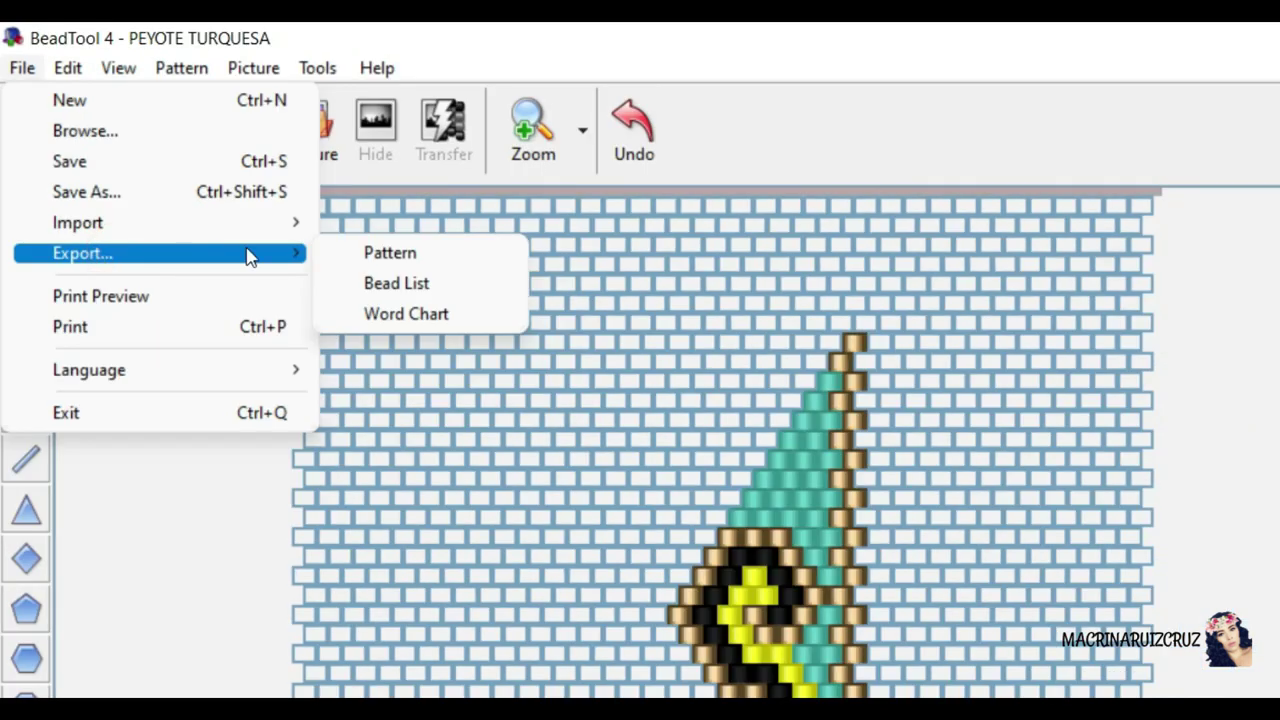
left_click(423, 258)
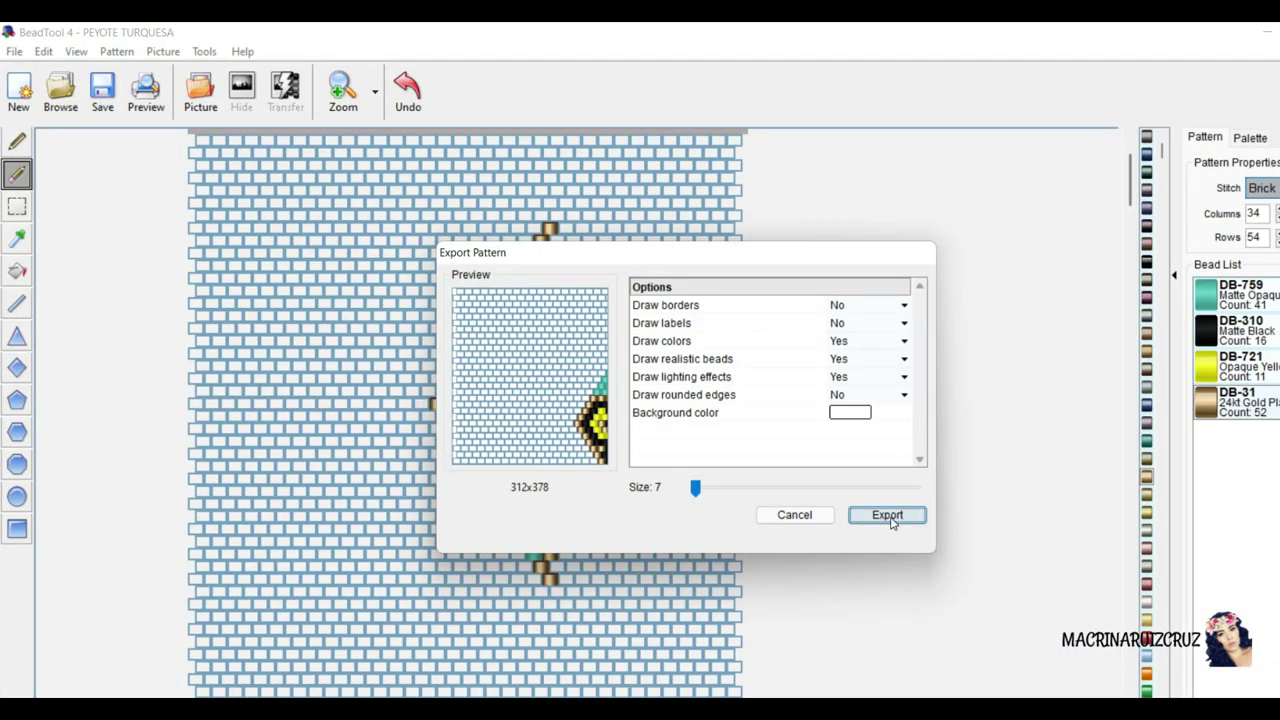
left_click(887, 516)
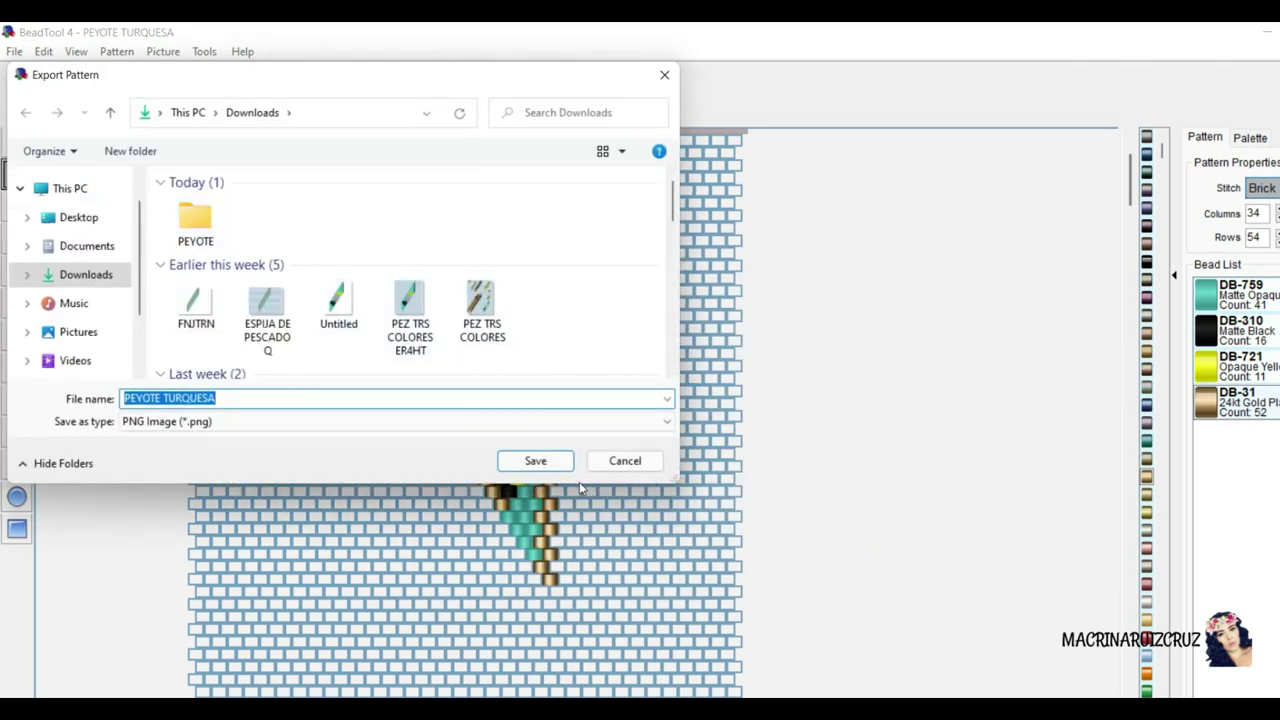
left_click(538, 463)
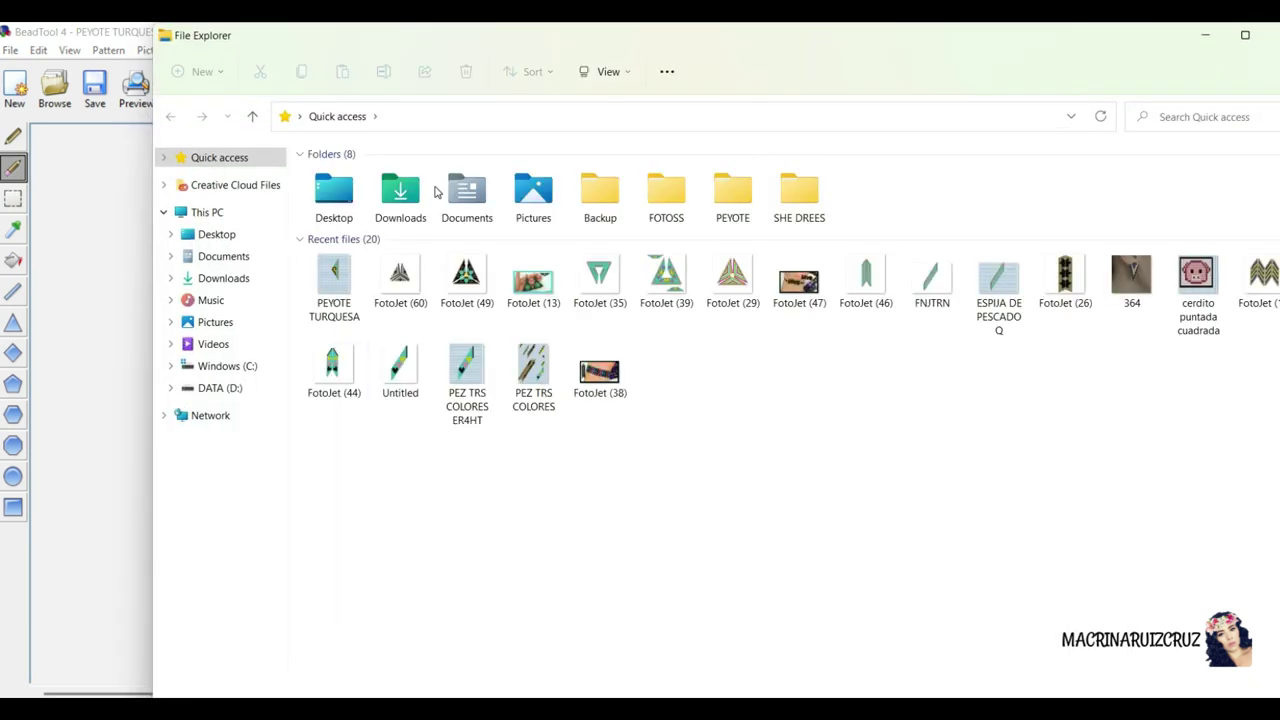
Switch to File Explorer and open the exported PEYOTE TURQUESA image from the Downloads folder.
left_click(241, 282)
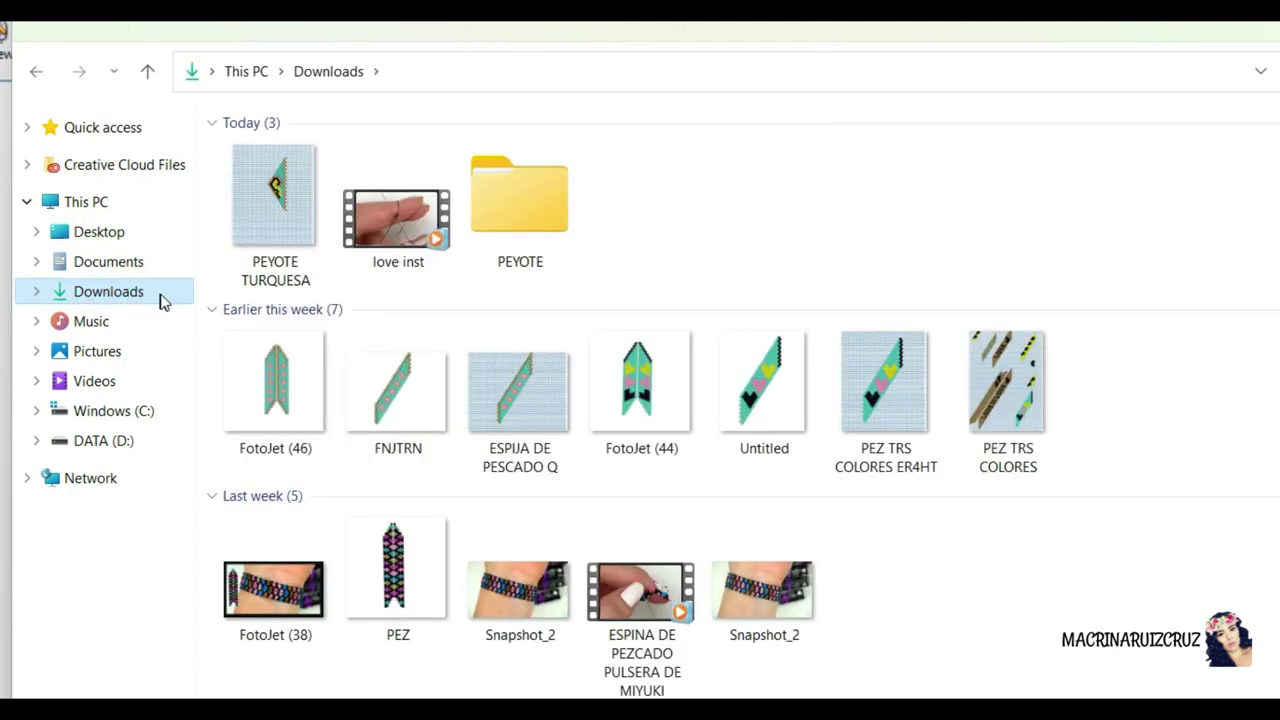
left_click(273, 215)
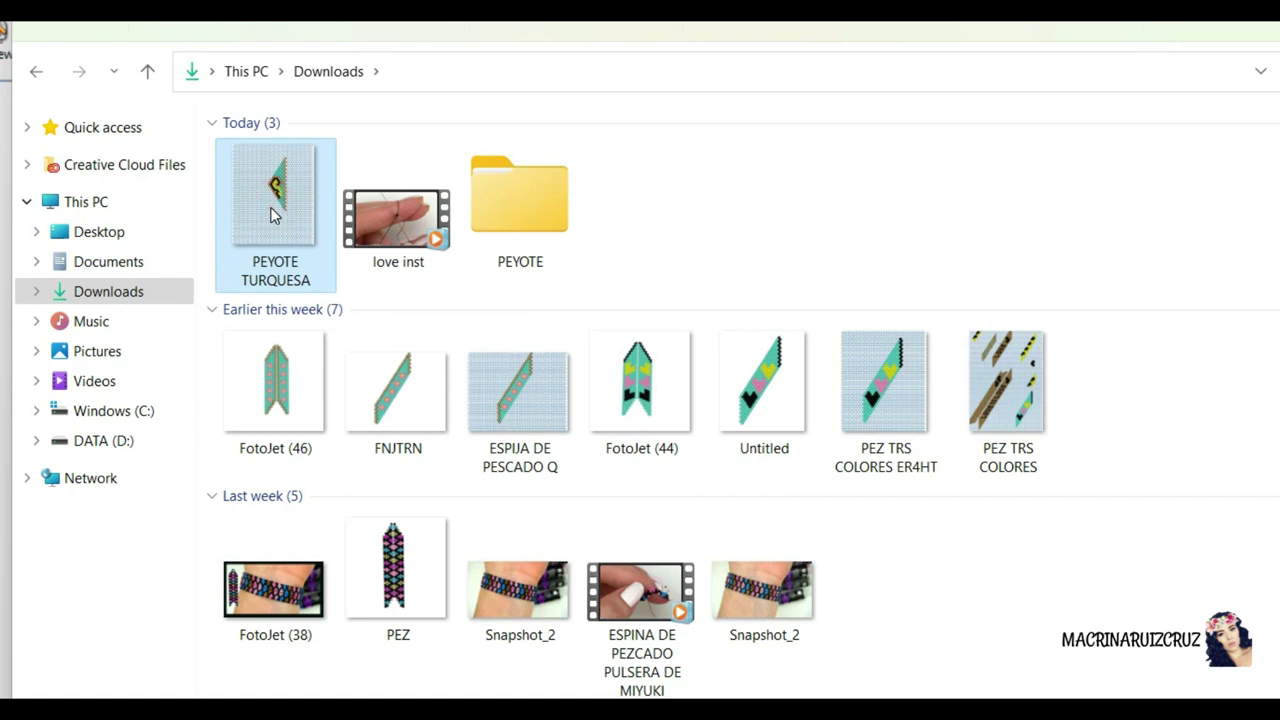
double_click(273, 215)
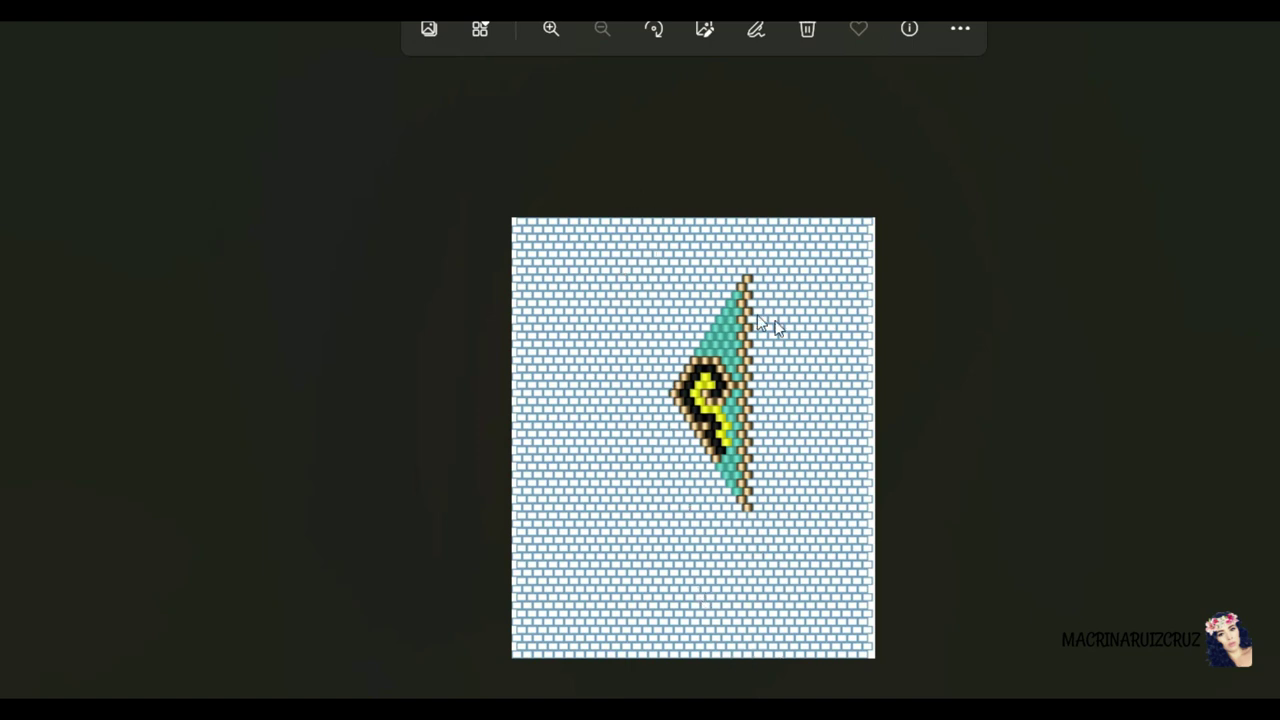
Crop the empty grid margins below and beside the triangle, reducing the image to 240 x 323 pixels.
left_click(705, 30)
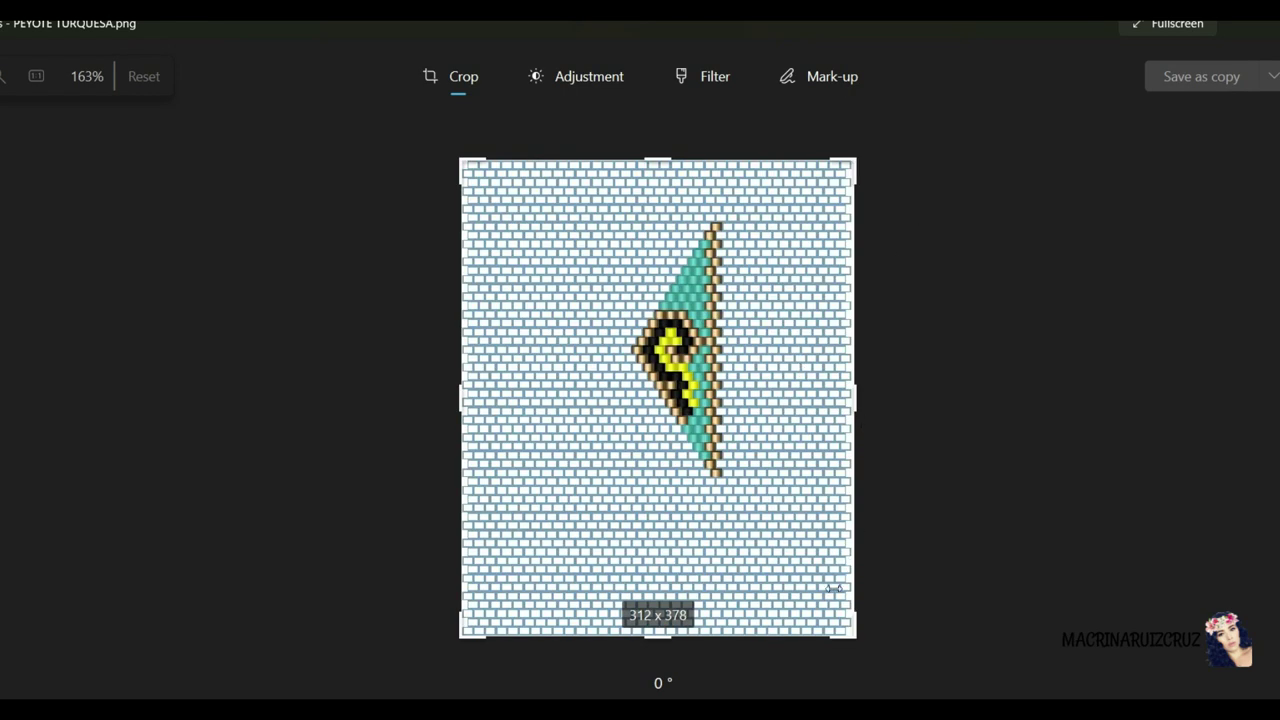
left_click_drag(663, 634, 678, 526)
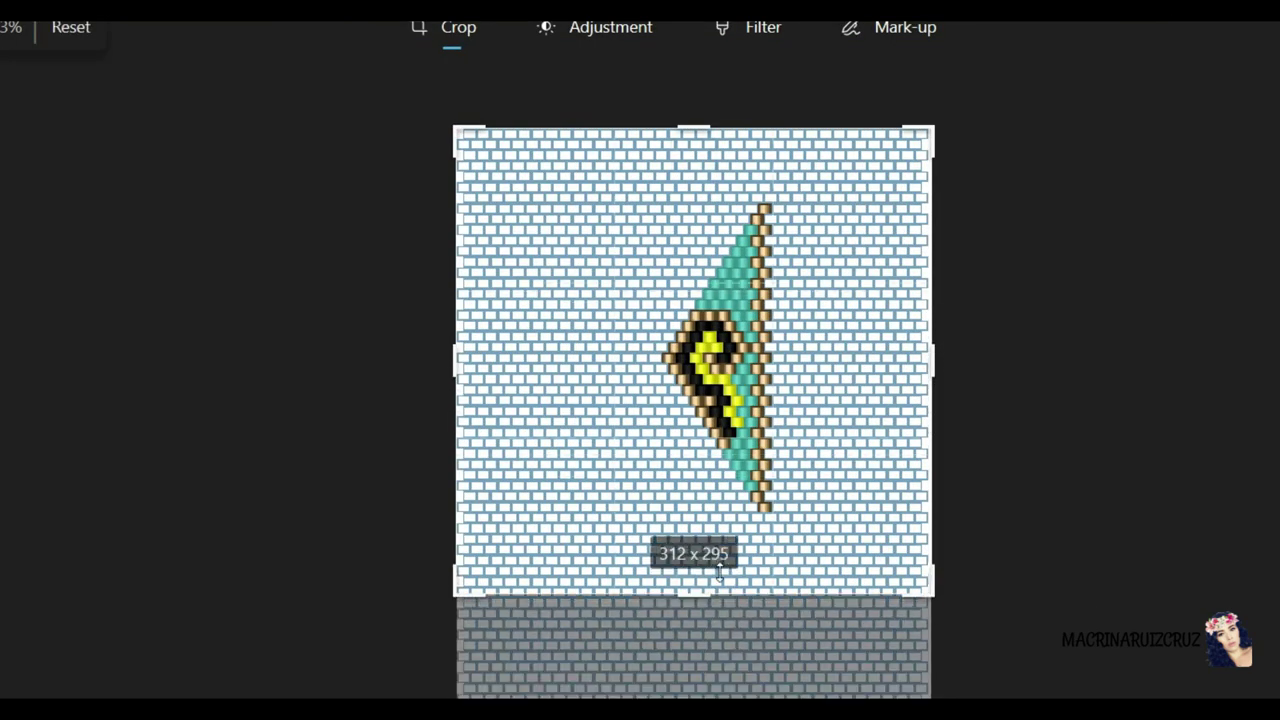
left_click_drag(719, 571, 735, 627)
left_click_drag(417, 420, 532, 443)
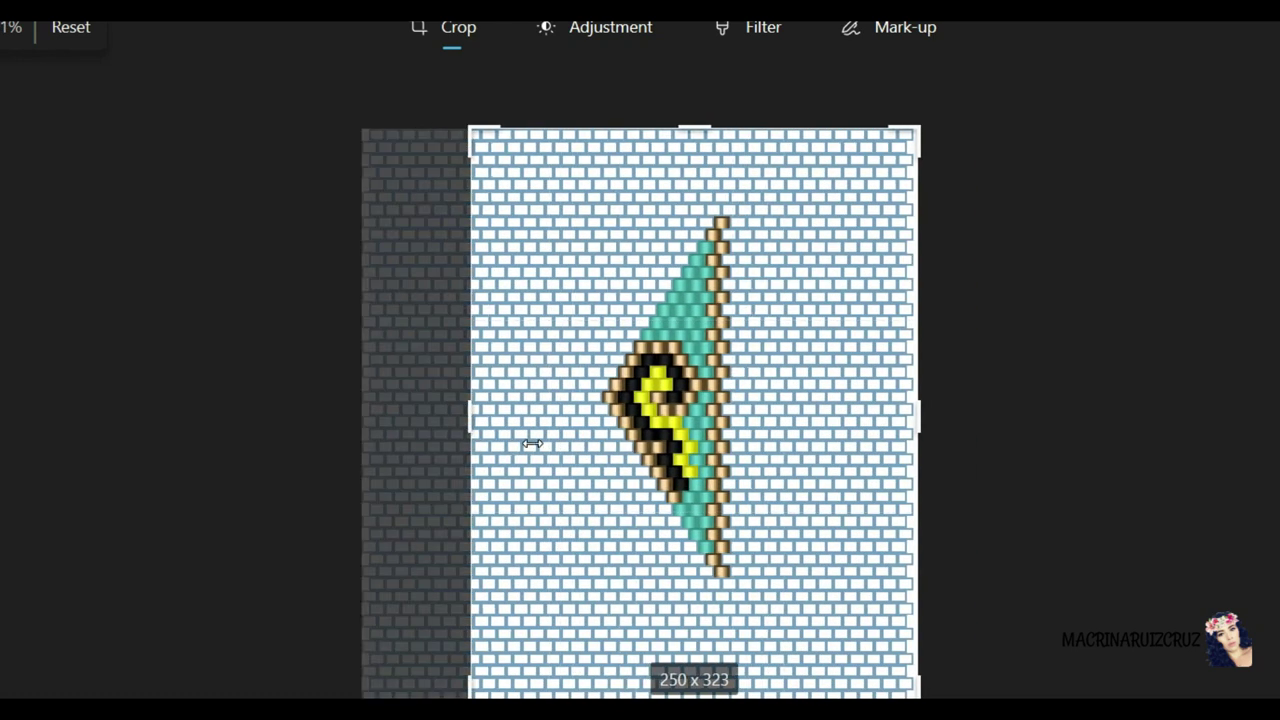
left_click_drag(917, 416, 902, 416)
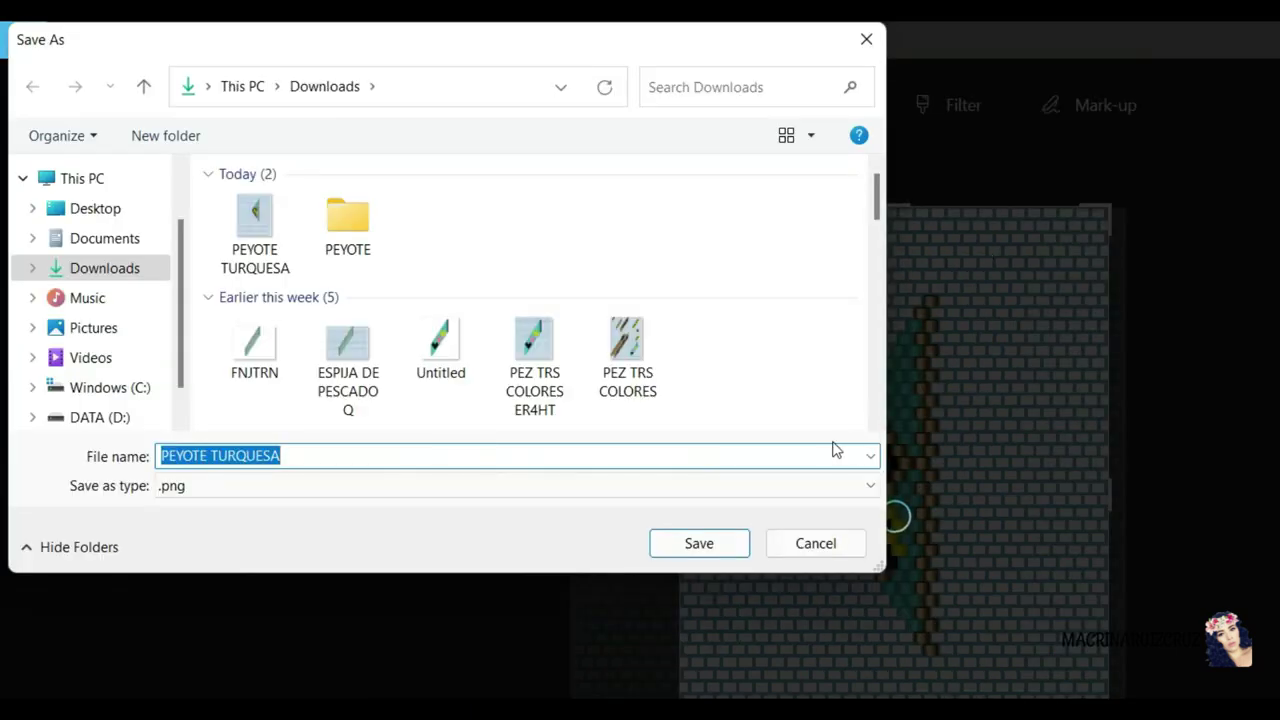
Save the cropped image as a PNG copy named PEYOTE TURQUESA 2 in the Downloads folder.
left_click(514, 452)
type("2")
key("Return")
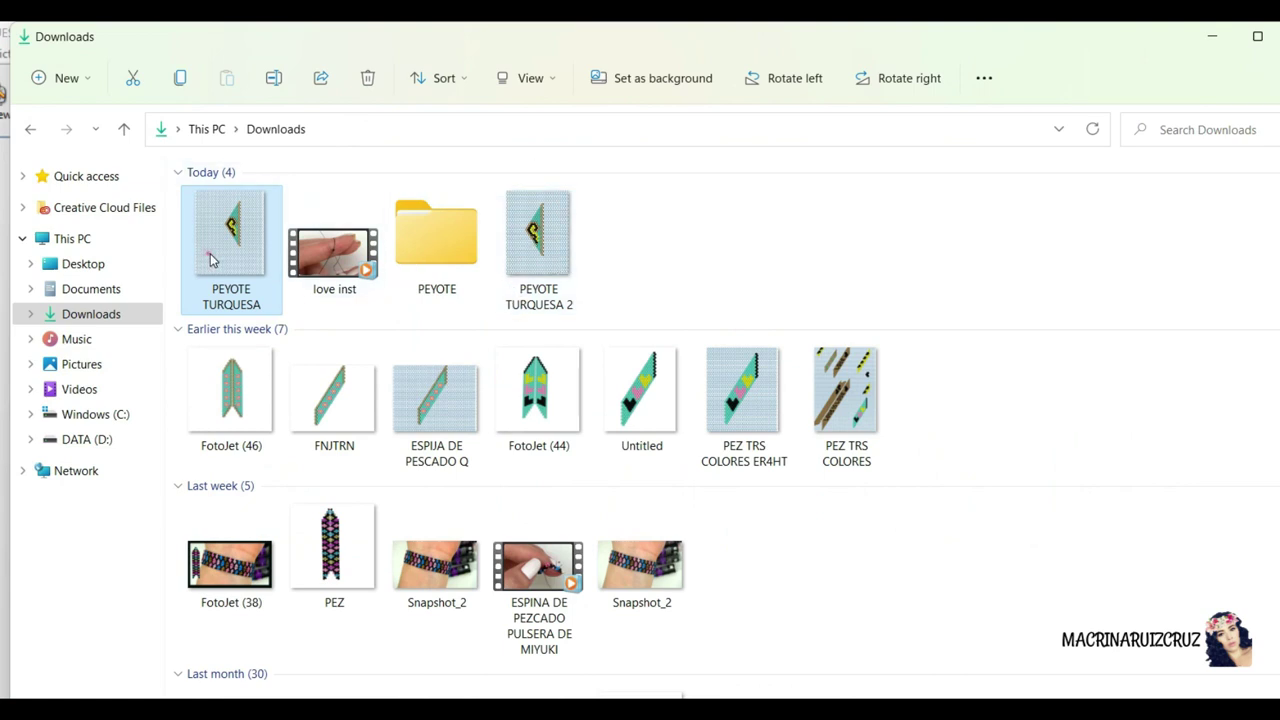
Delete the original PEYOTE TURQUESA image from Downloads and open PEYOTE TURQUESA 2 in Paint 3D.
left_click(370, 86)
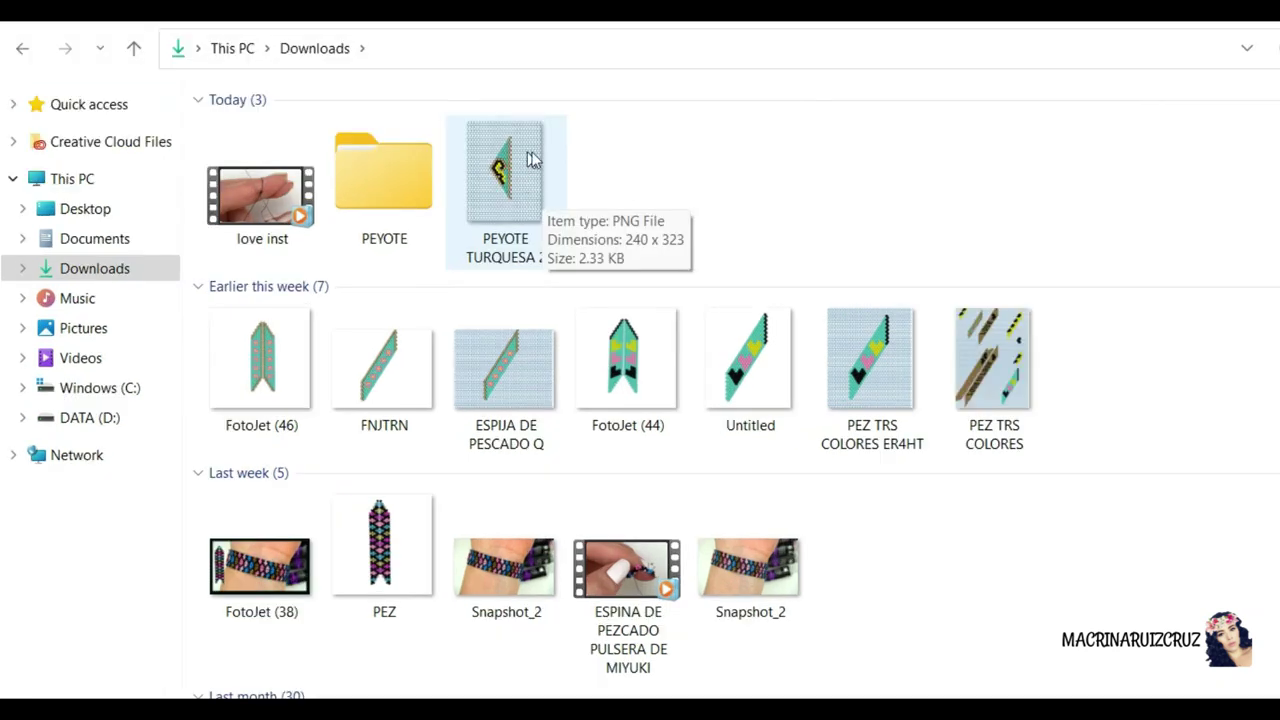
left_click(512, 204)
right_click(512, 204)
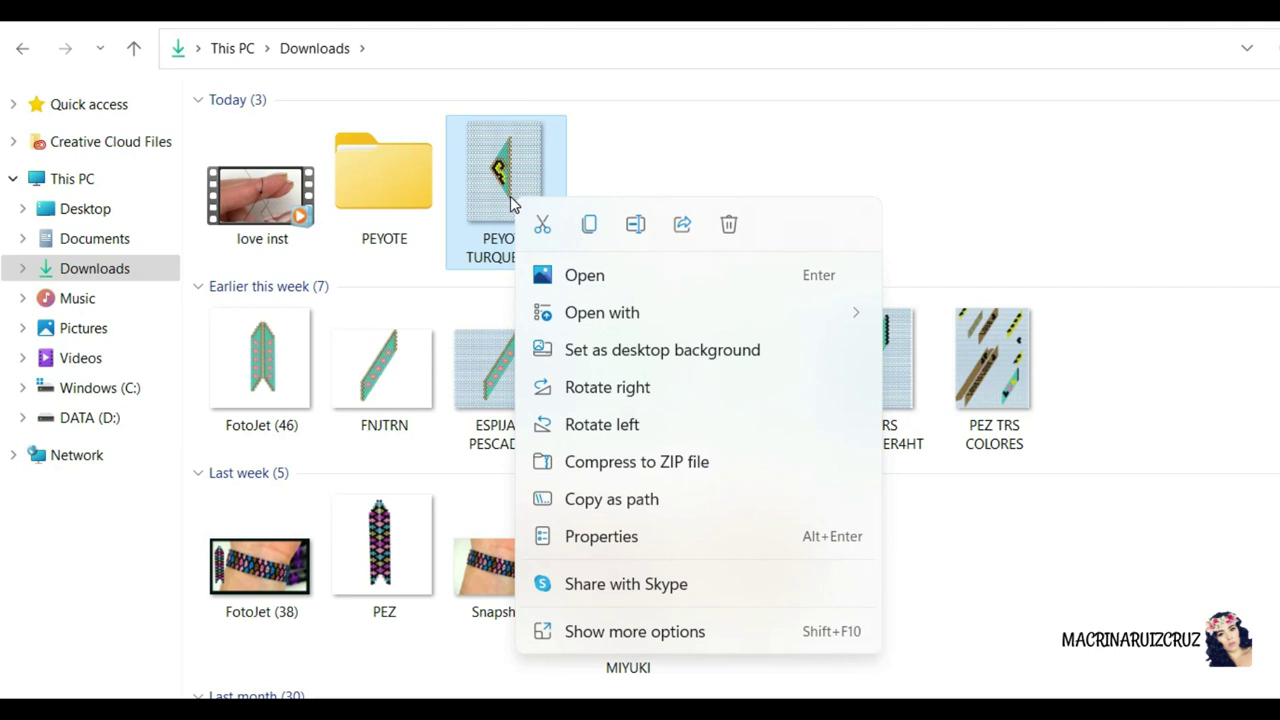
mouse_move(595, 312)
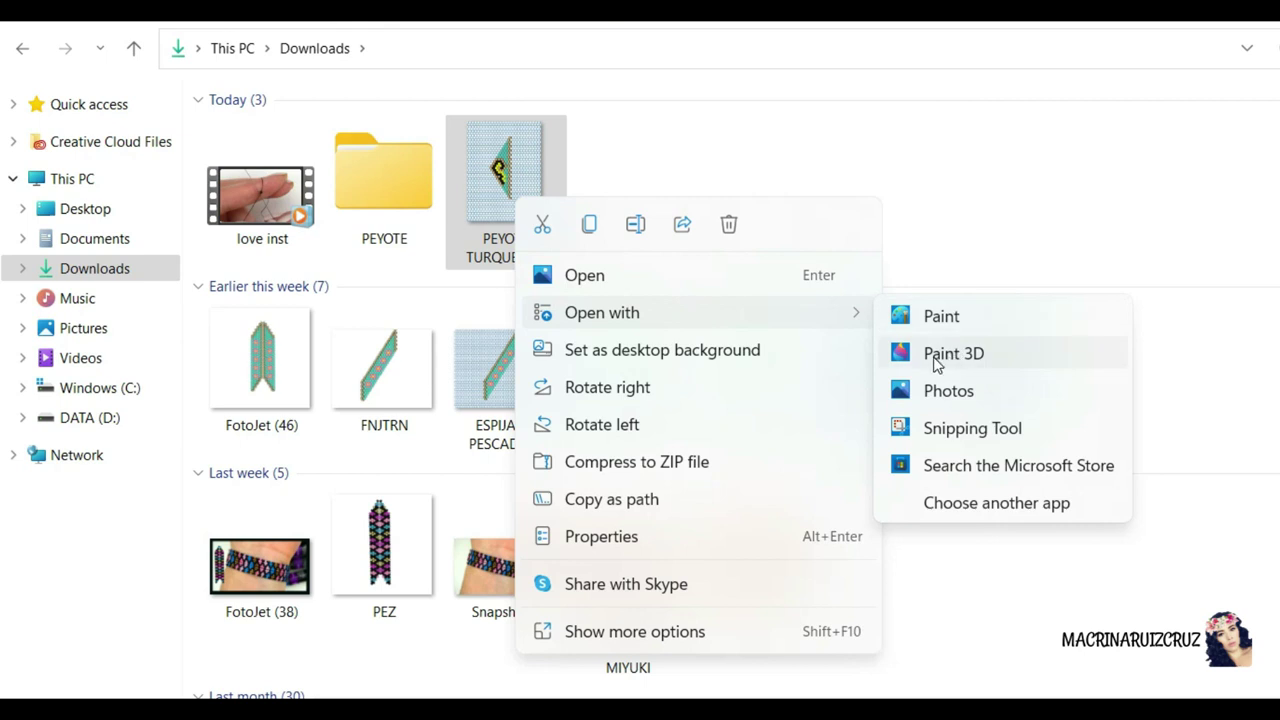
left_click(980, 355)
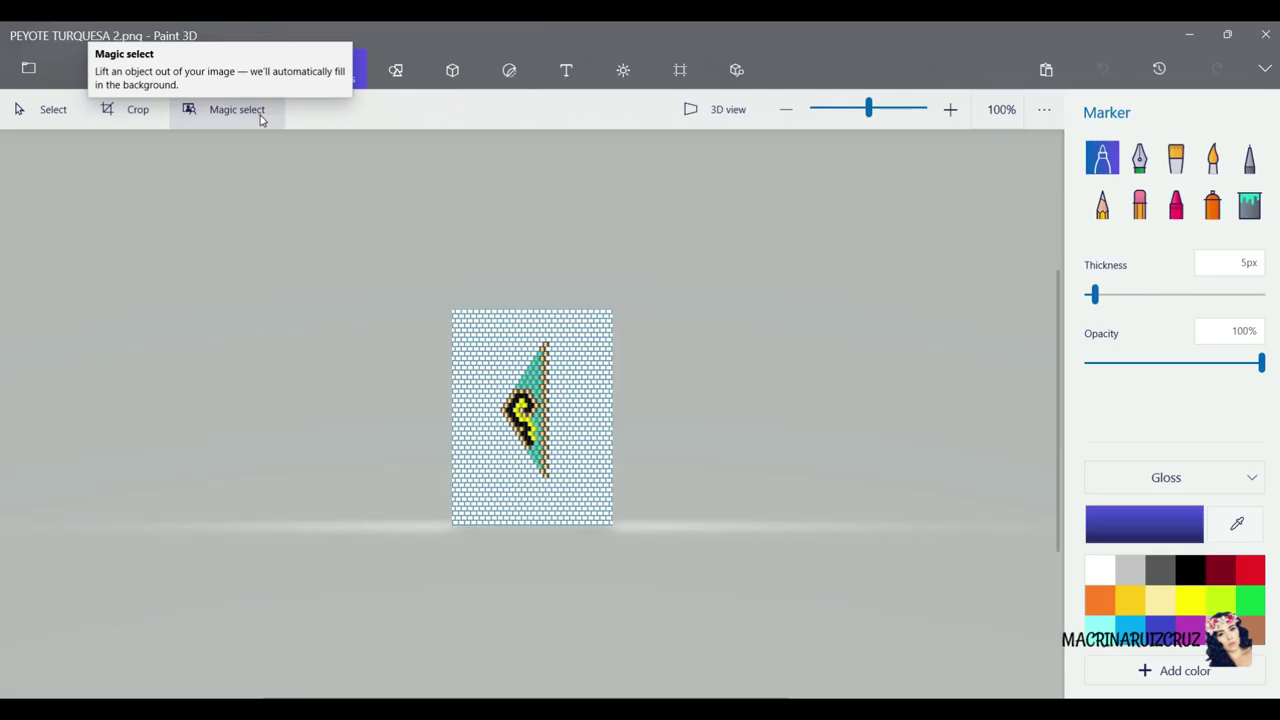
Use Magic select to cut the beaded triangle out of the grid, keeping Autofill background enabled.
left_click(605, 243)
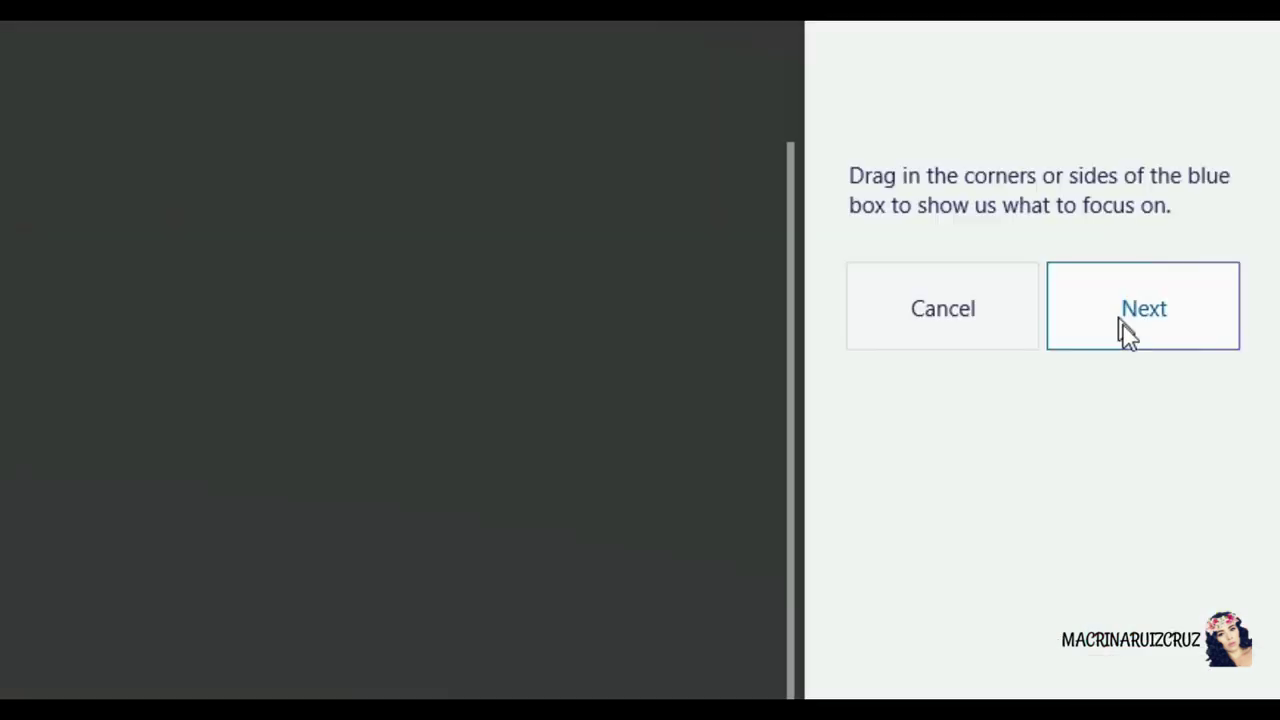
left_click(1150, 338)
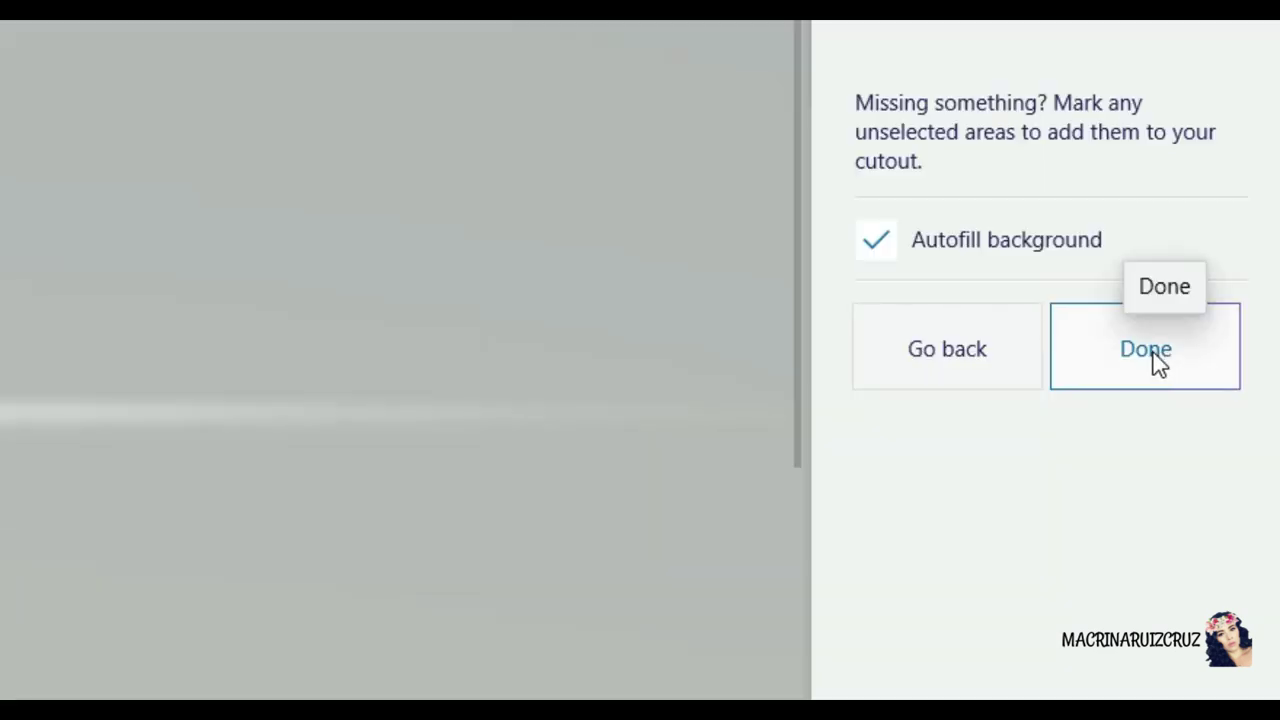
left_click(1156, 362)
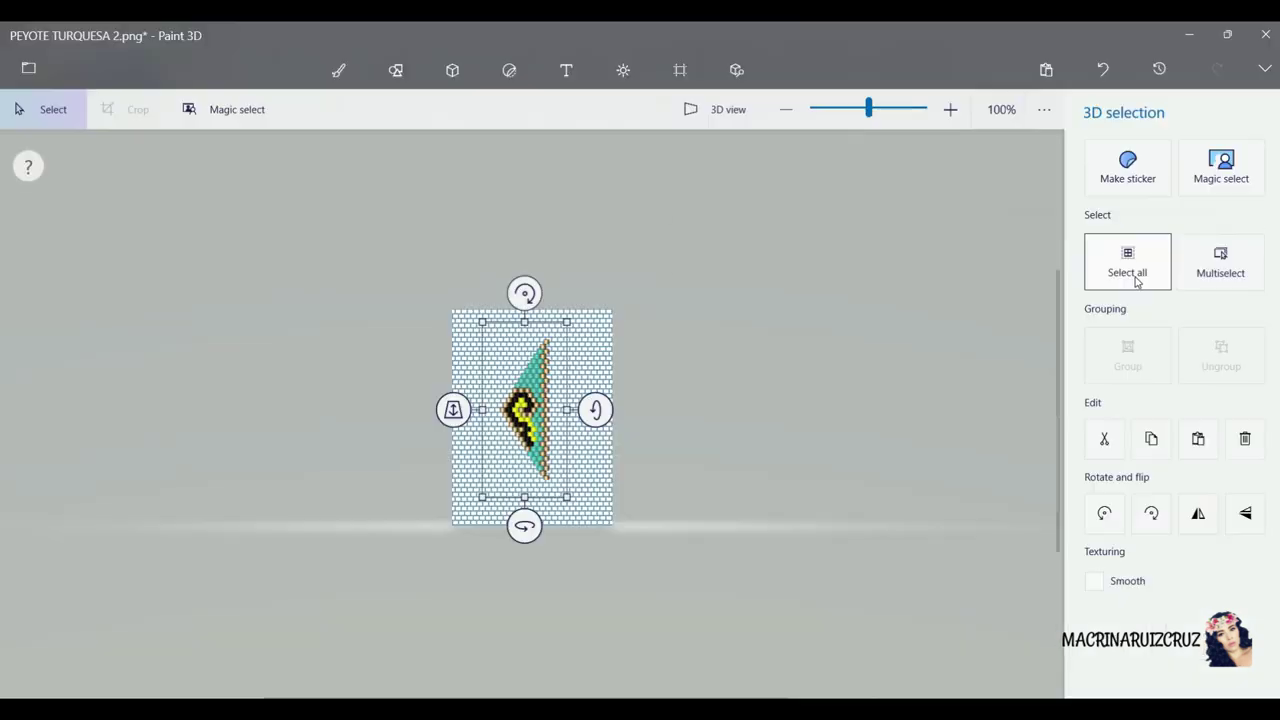
Select the entire 240 x 323 pixel canvas and delete the bead grid behind the cut-out triangle.
left_click(1130, 268)
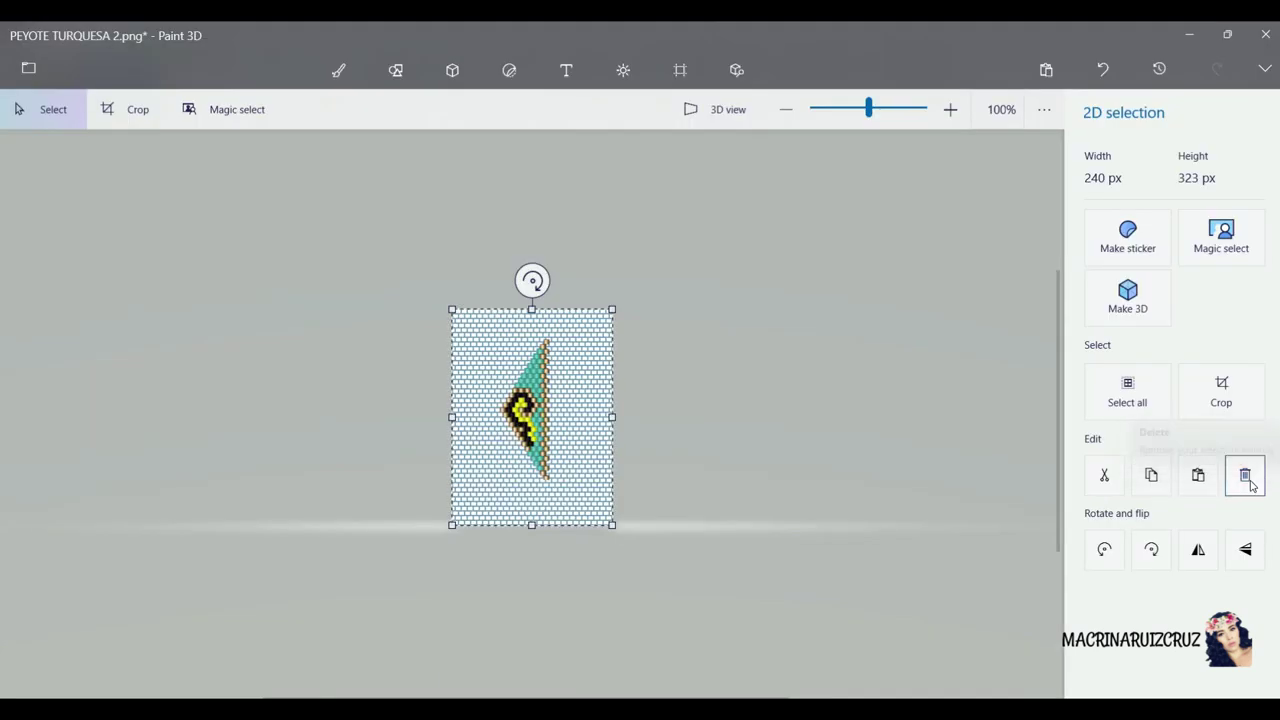
left_click(1248, 480)
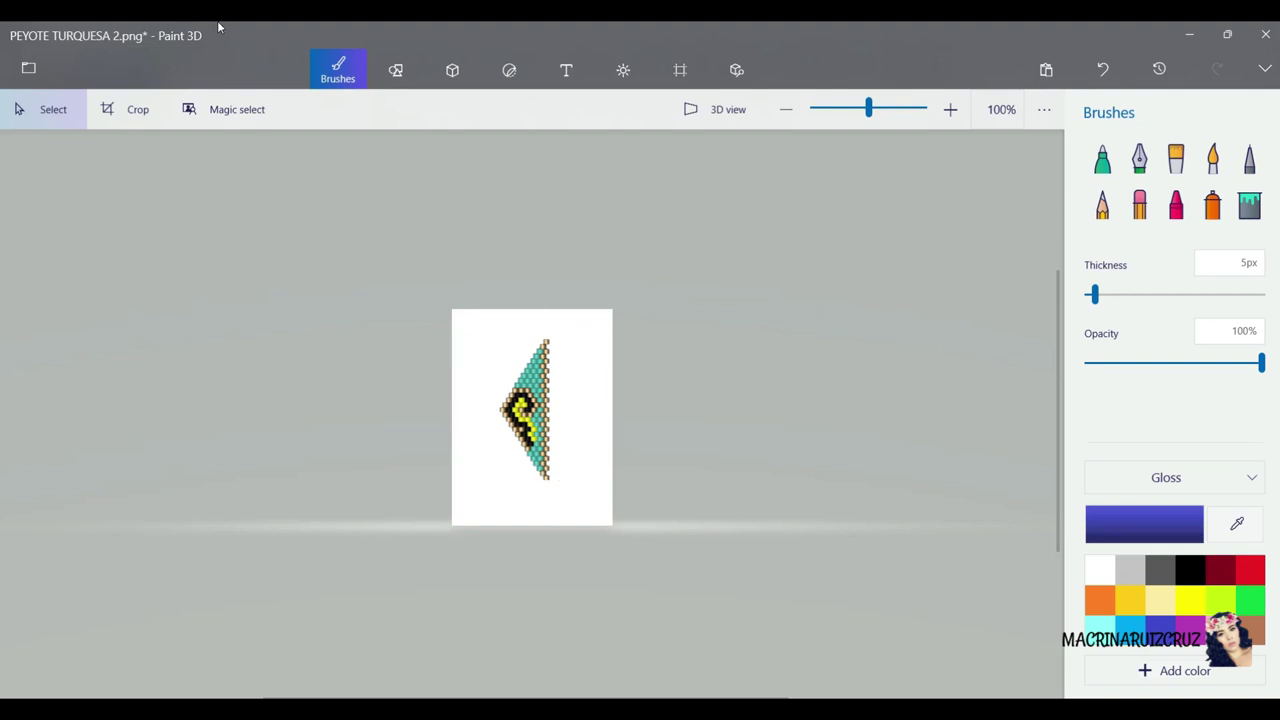
Set up an image copy of the triangle in PNG format with transparency enabled and proceed to saving it.
left_click(29, 69)
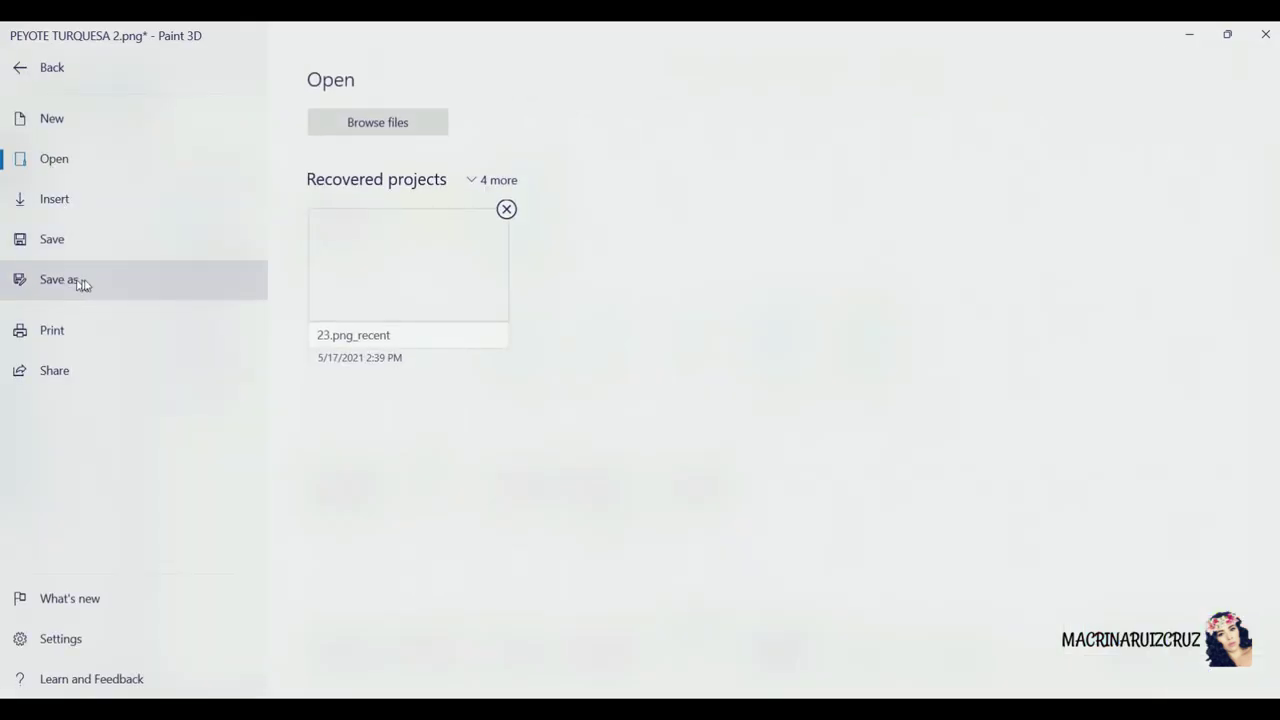
left_click(124, 422)
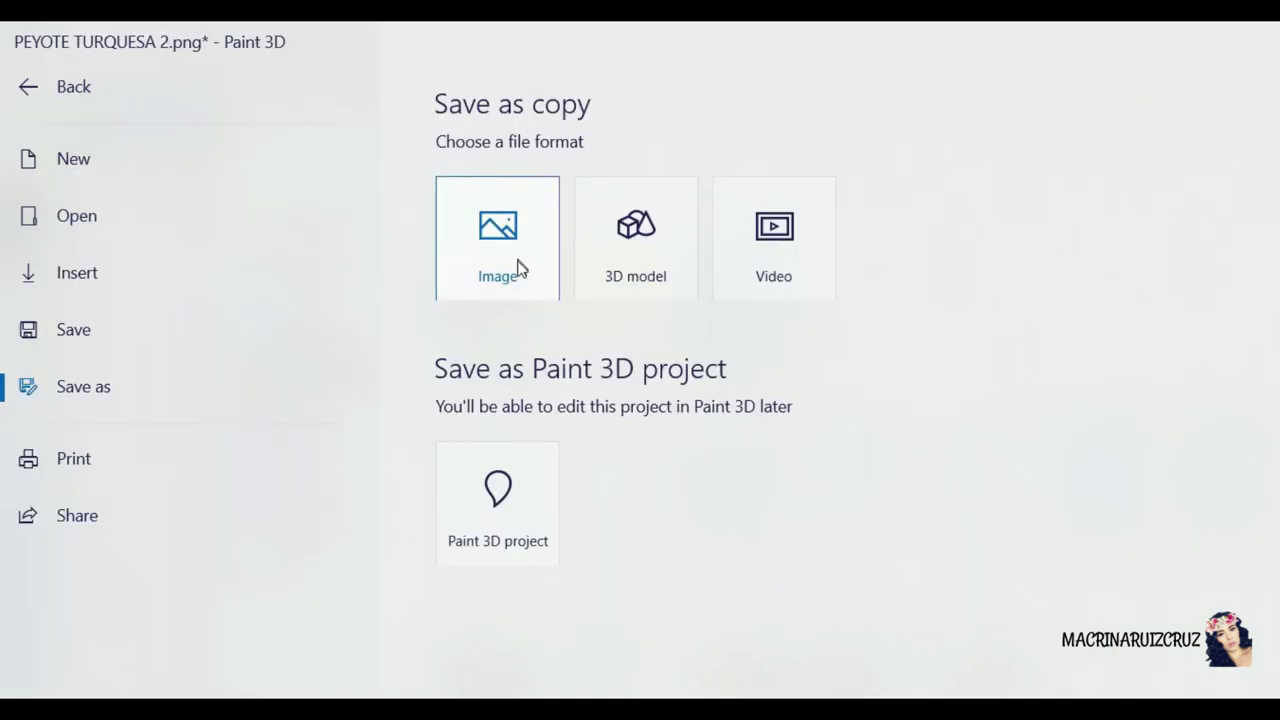
left_click(515, 267)
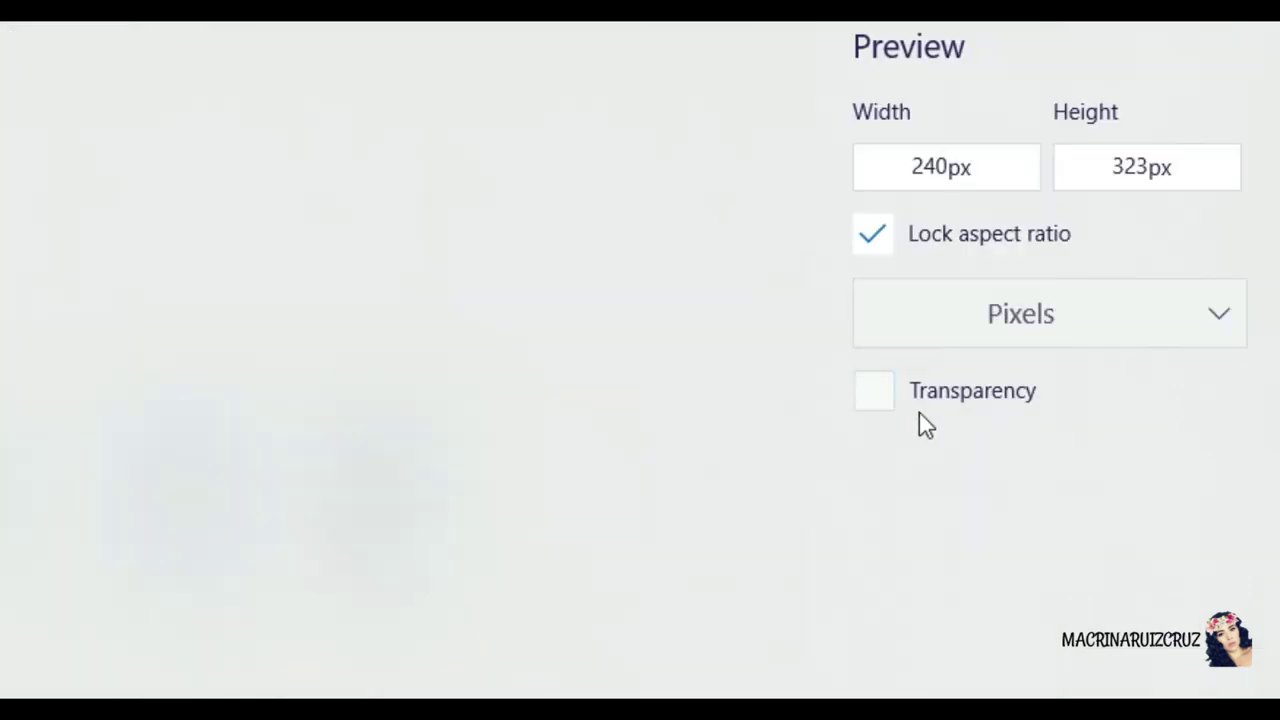
left_click(876, 395)
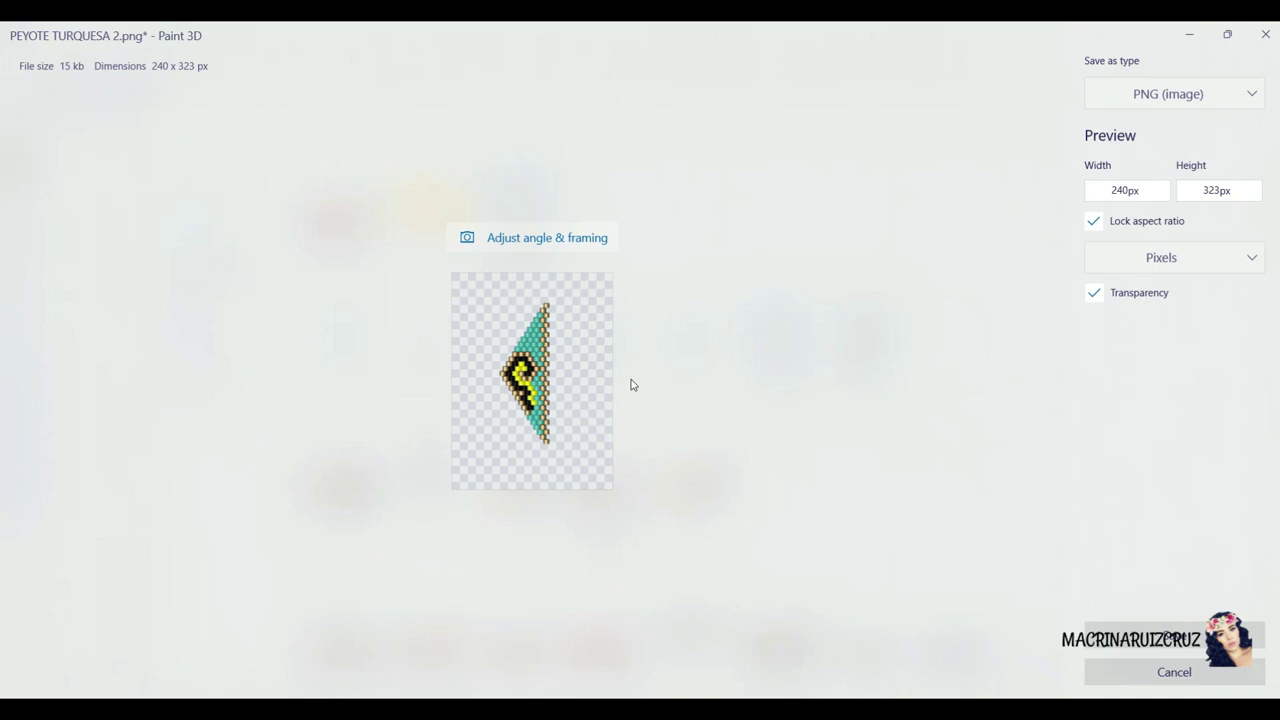
left_click(1257, 100)
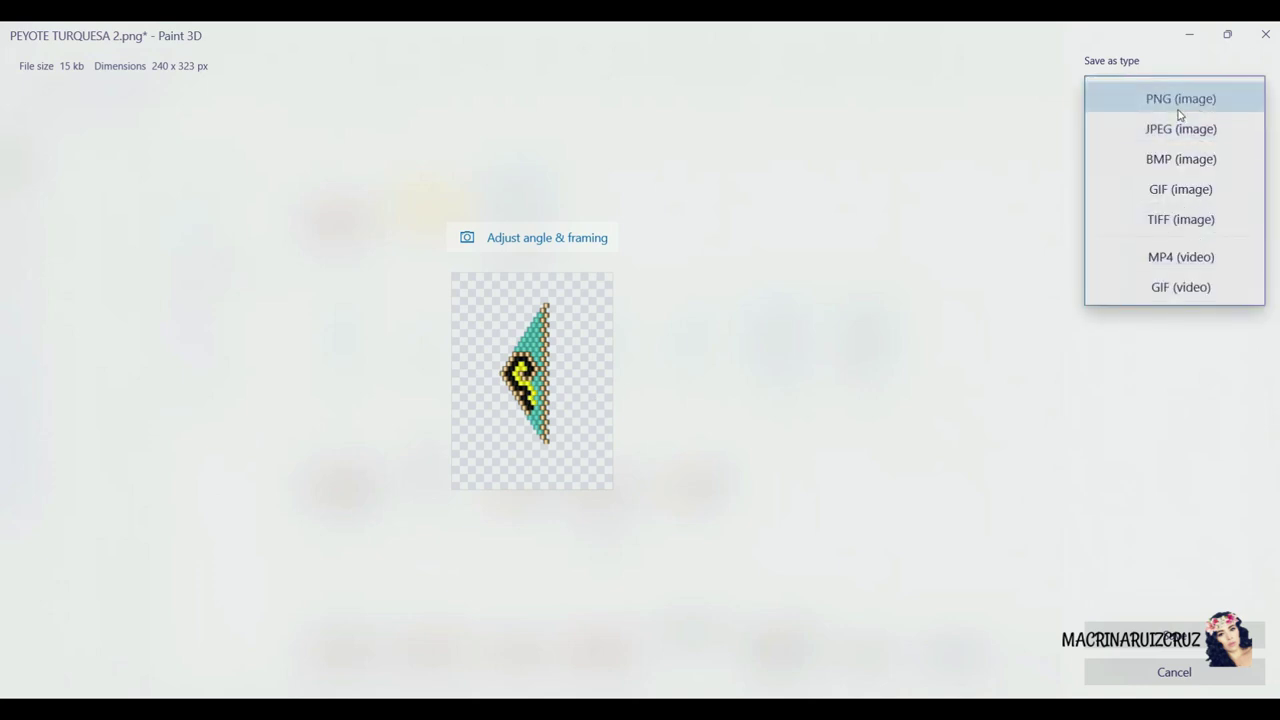
left_click(992, 158)
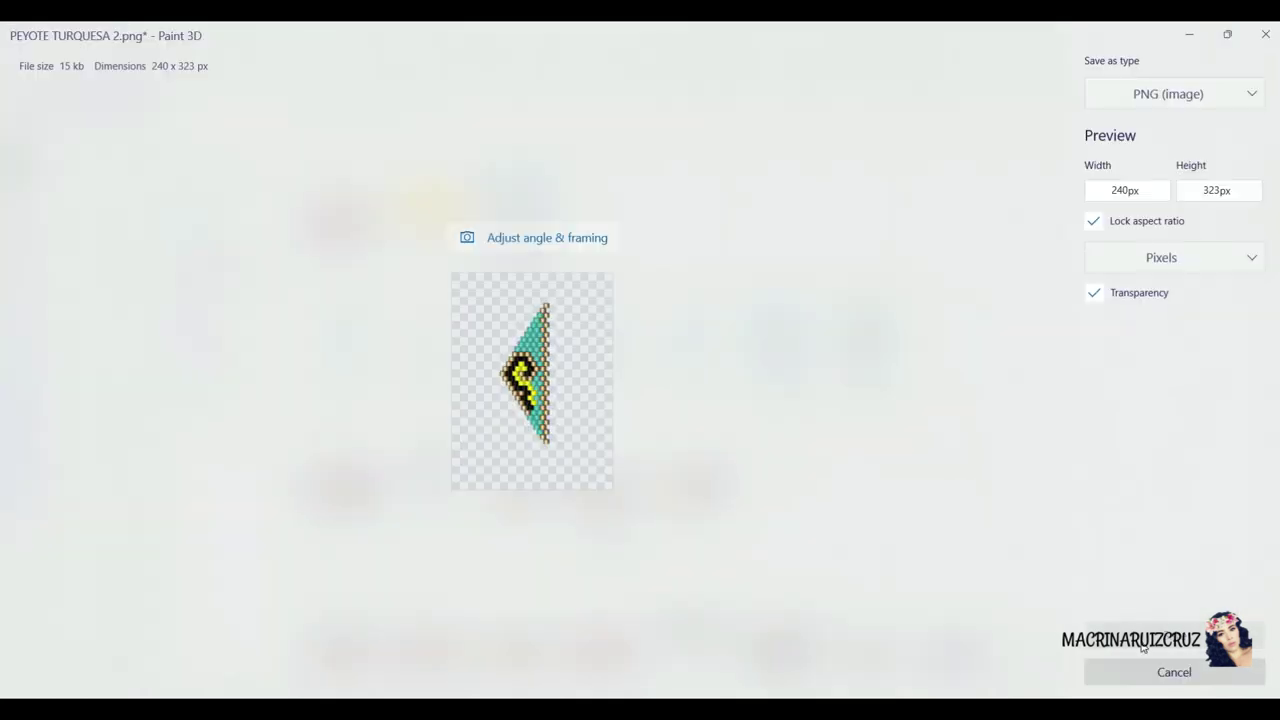
left_click(1143, 648)
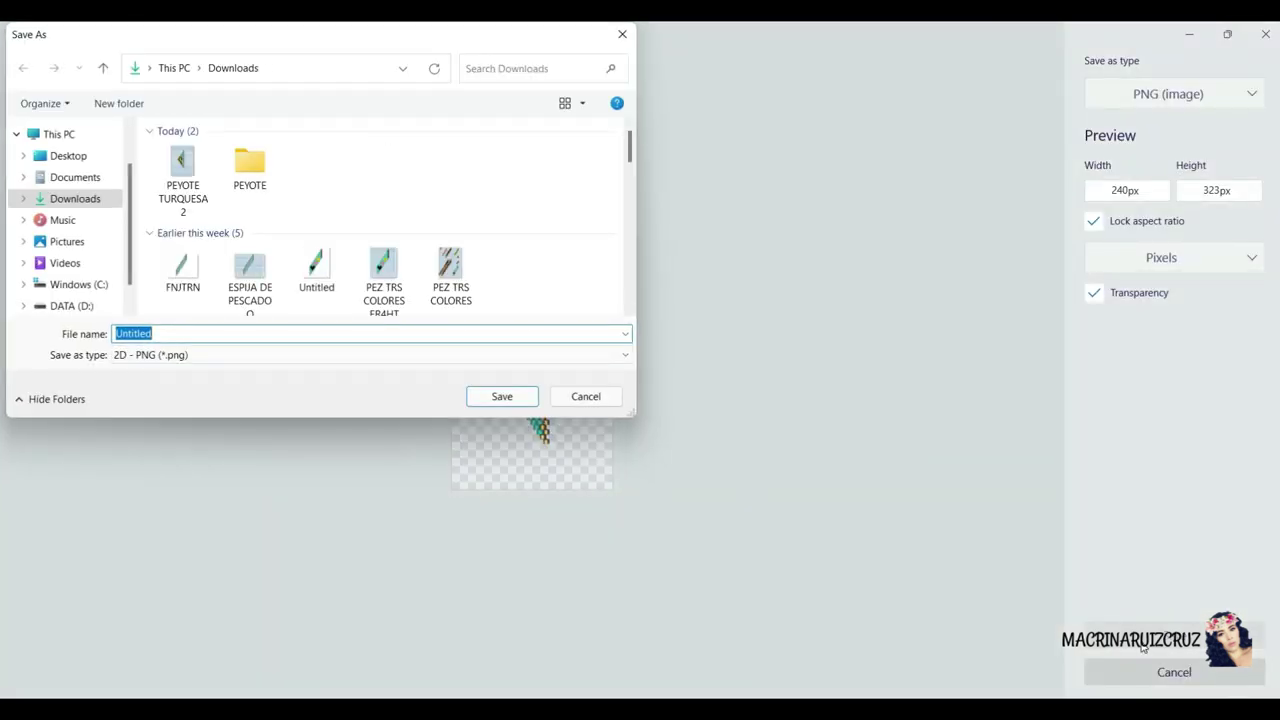
Save the transparent PNG as PEYOTE 3 in the Downloads folder.
left_click(265, 337)
key("BackSpace")
key("BackSpace")
key("BackSpace")
key("BackSpace")
key("BackSpace")
key("BackSpace")
key("BackSpace")
key("BackSpace")
type("P")
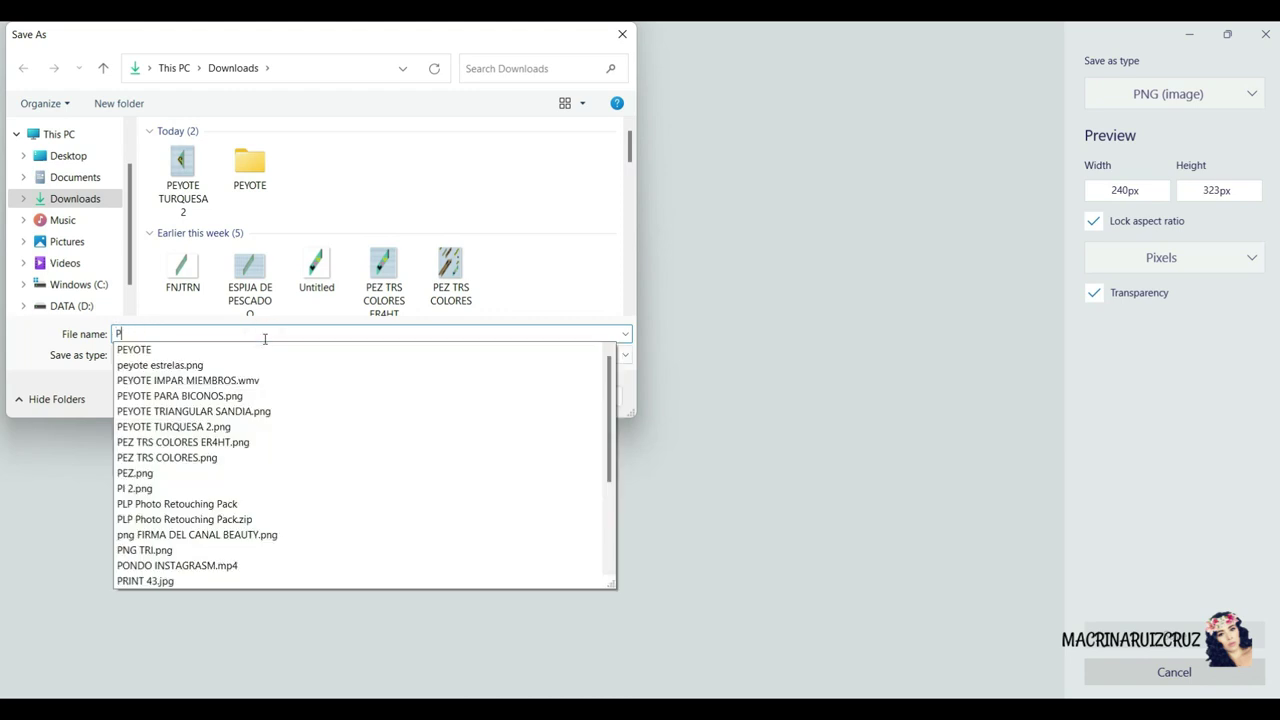
type("EYOTE")
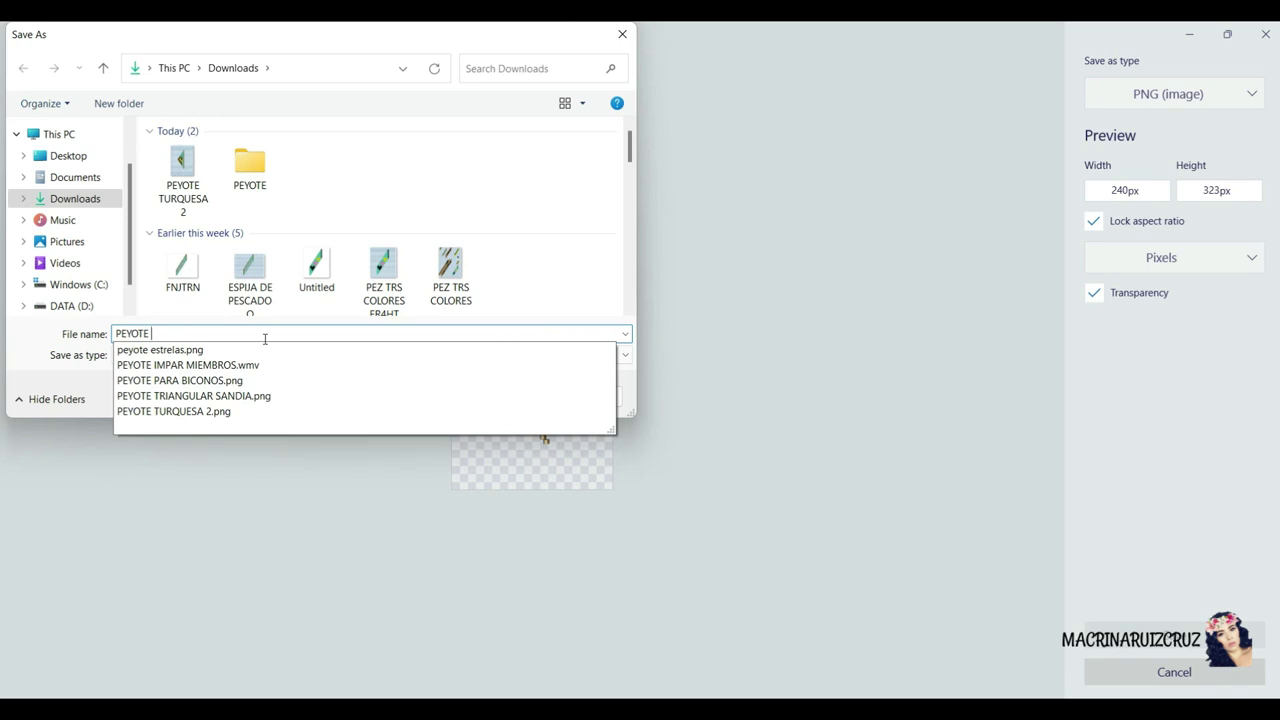
key("Return")
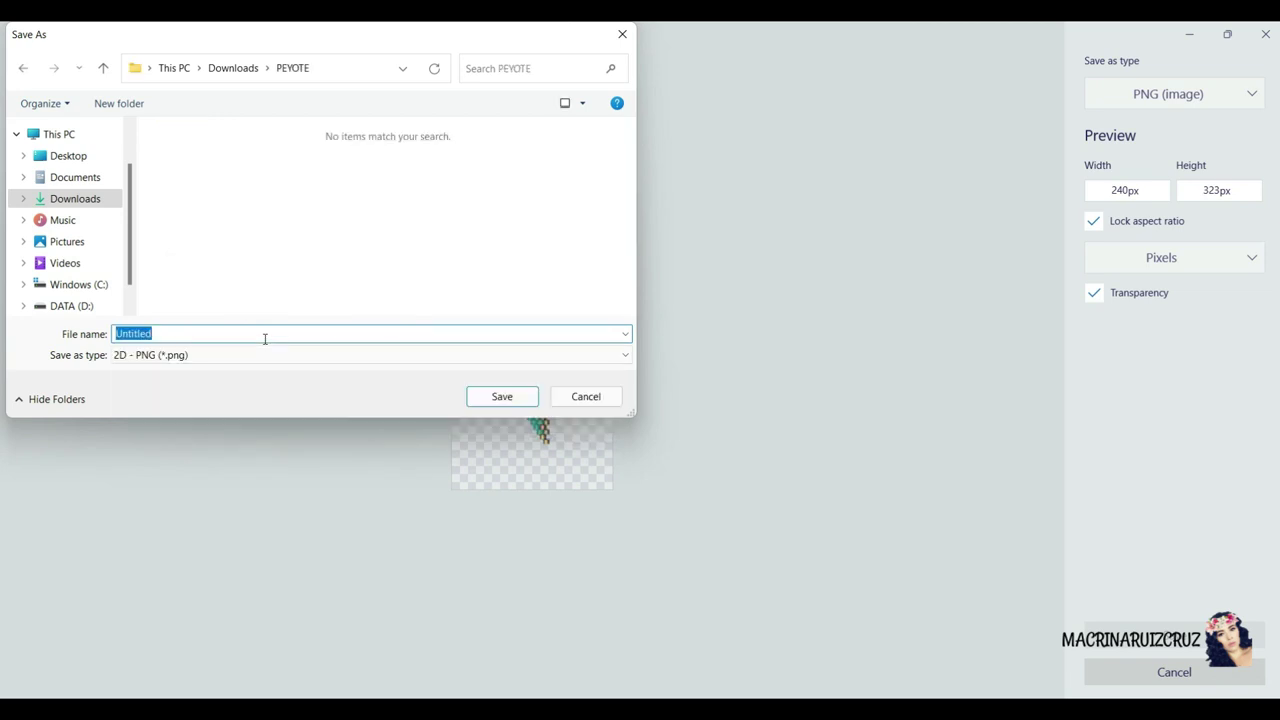
left_click(256, 334)
key("BackSpace")
left_click(490, 395)
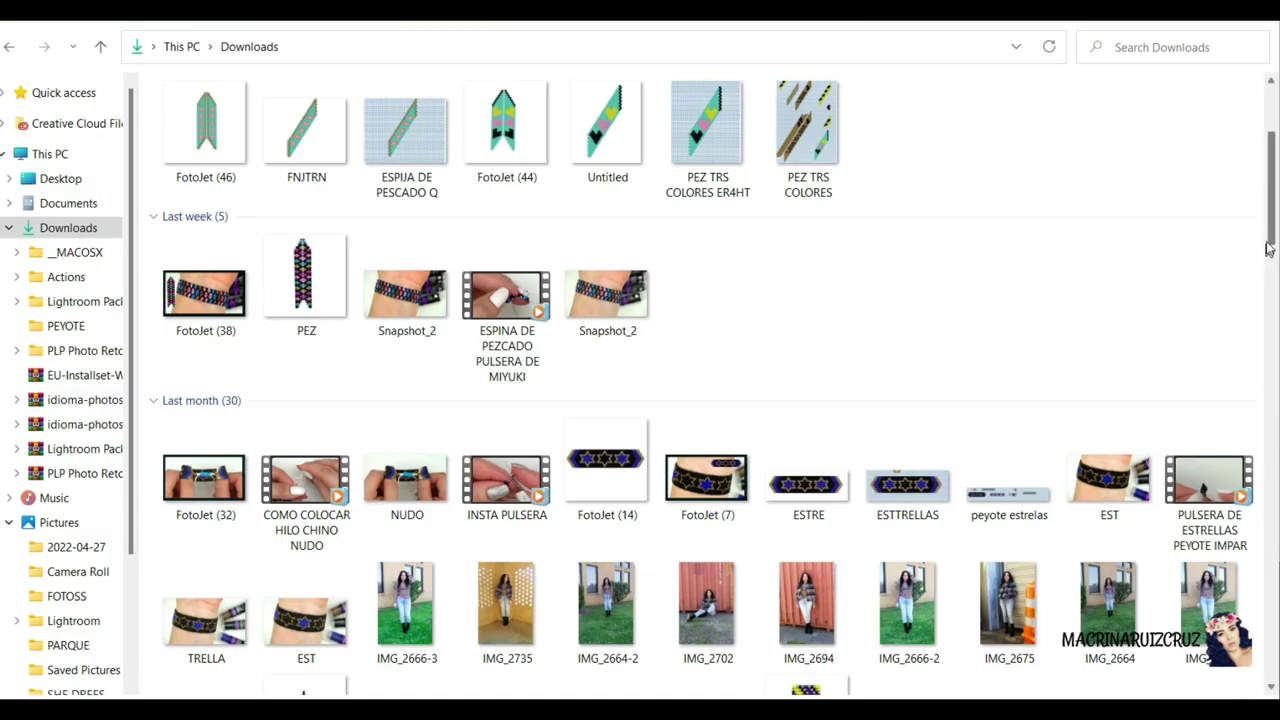
Open PEYOTE 3 from the Downloads folder to check the cut-out triangle's background, and close the viewer.
scroll(1272, 238, "up", 3)
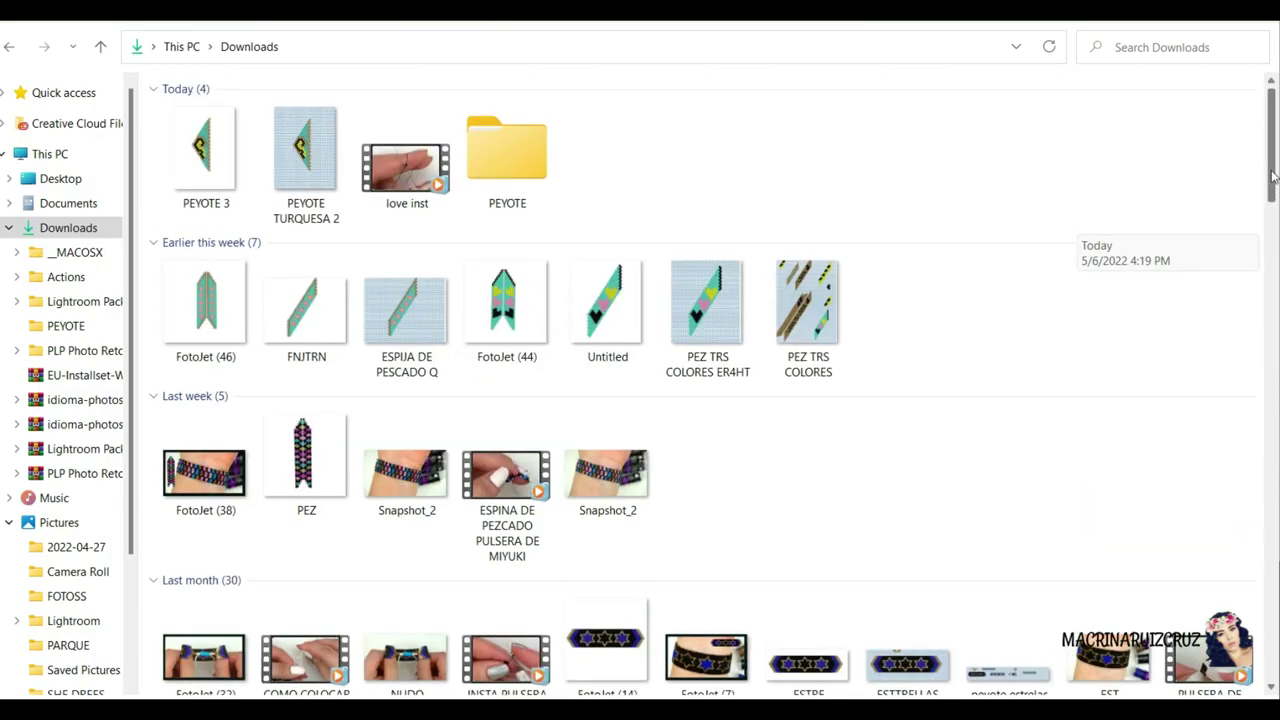
double_click(215, 156)
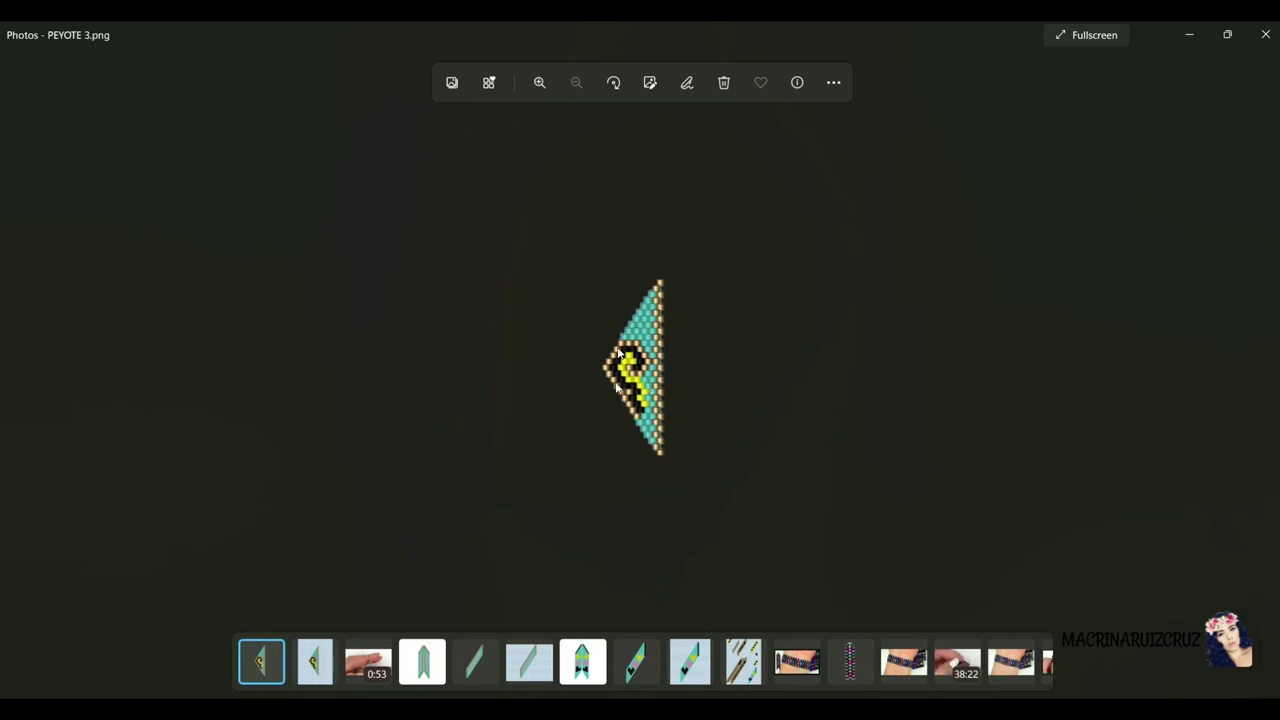
left_click(1267, 35)
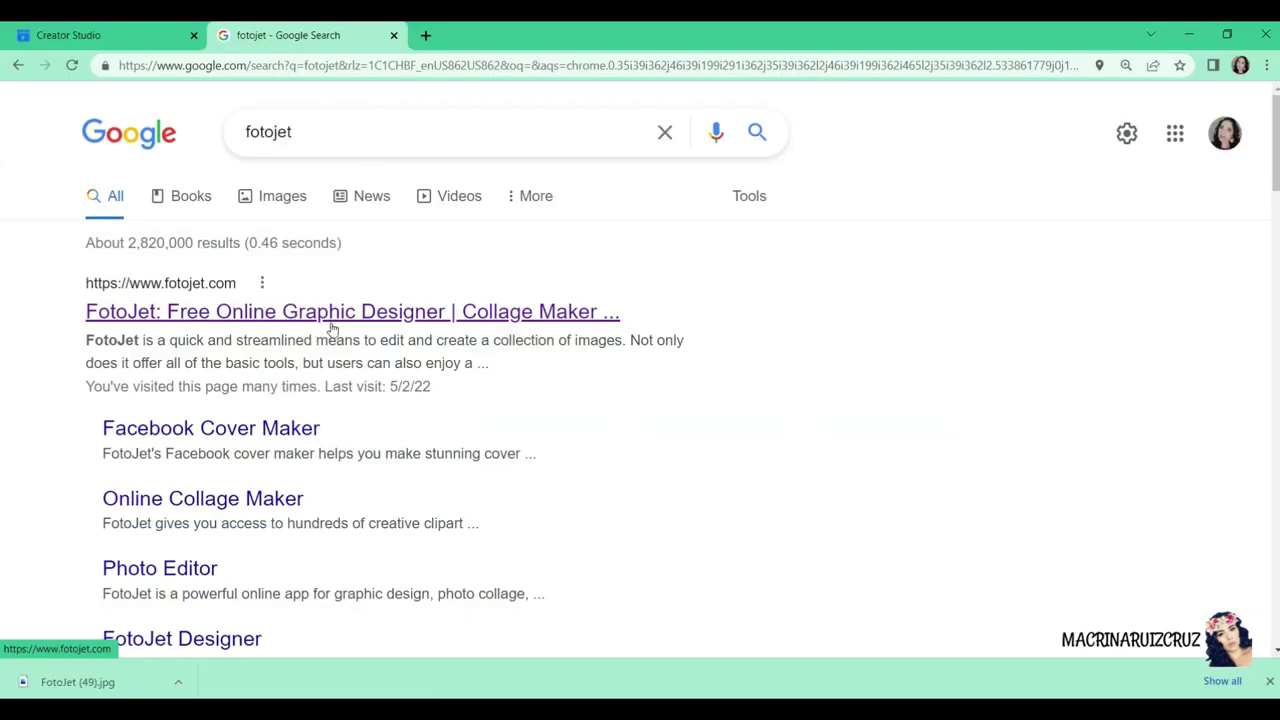
Open the FotoJet website from the search results and create a blank 1080 x 1080 px Instagram Post design.
left_click(396, 314)
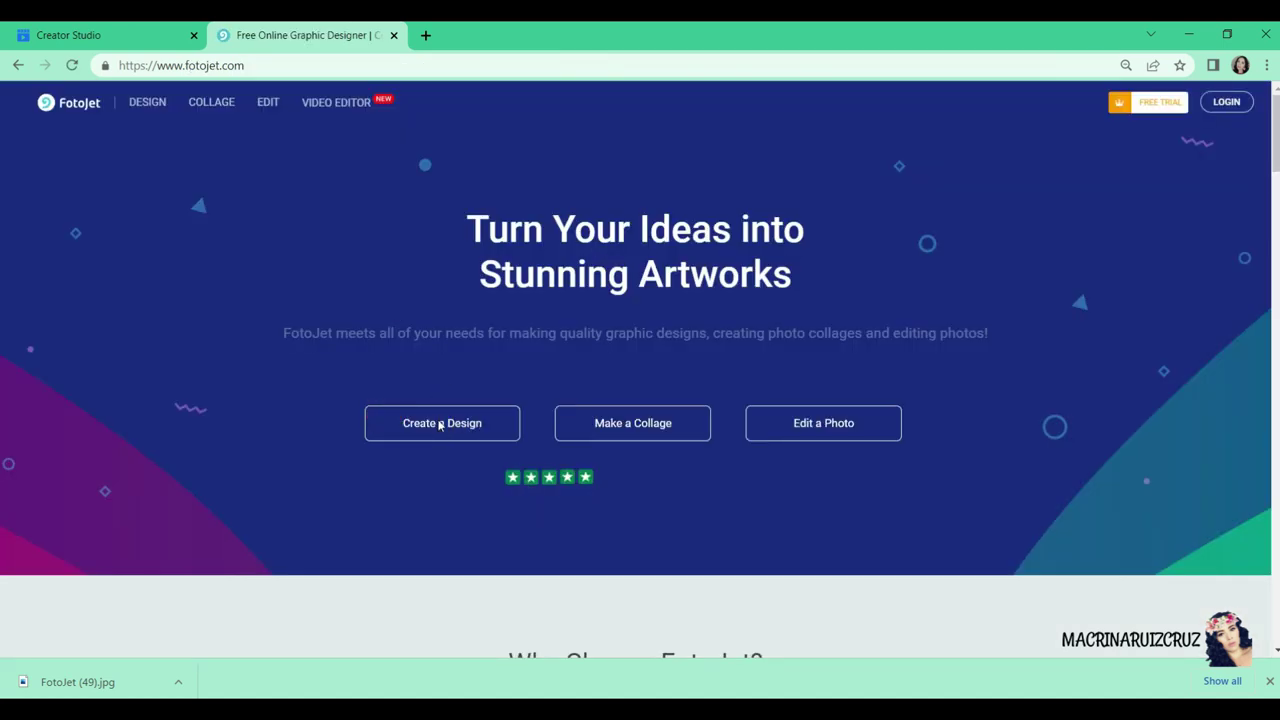
left_click(471, 430)
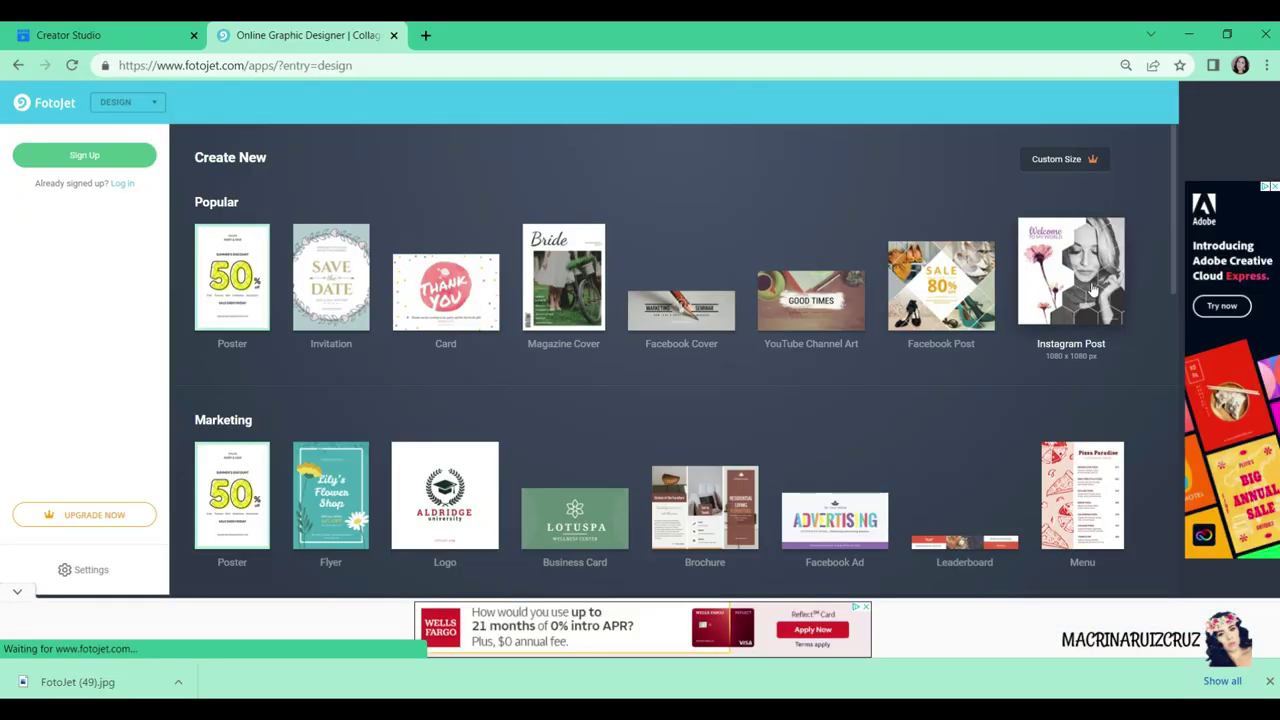
left_click(1093, 289)
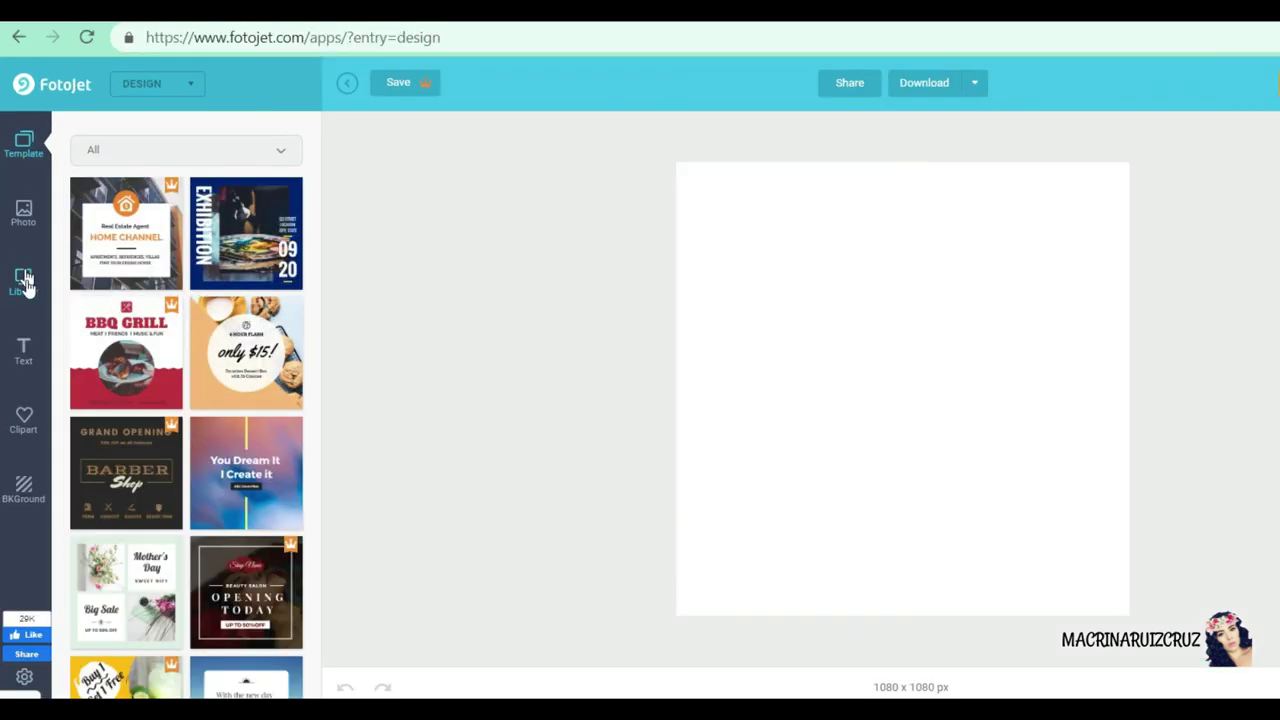
Upload PEYOTE 3 from Downloads to the photo library and place it on the blank canvas.
left_click(24, 286)
left_click(239, 146)
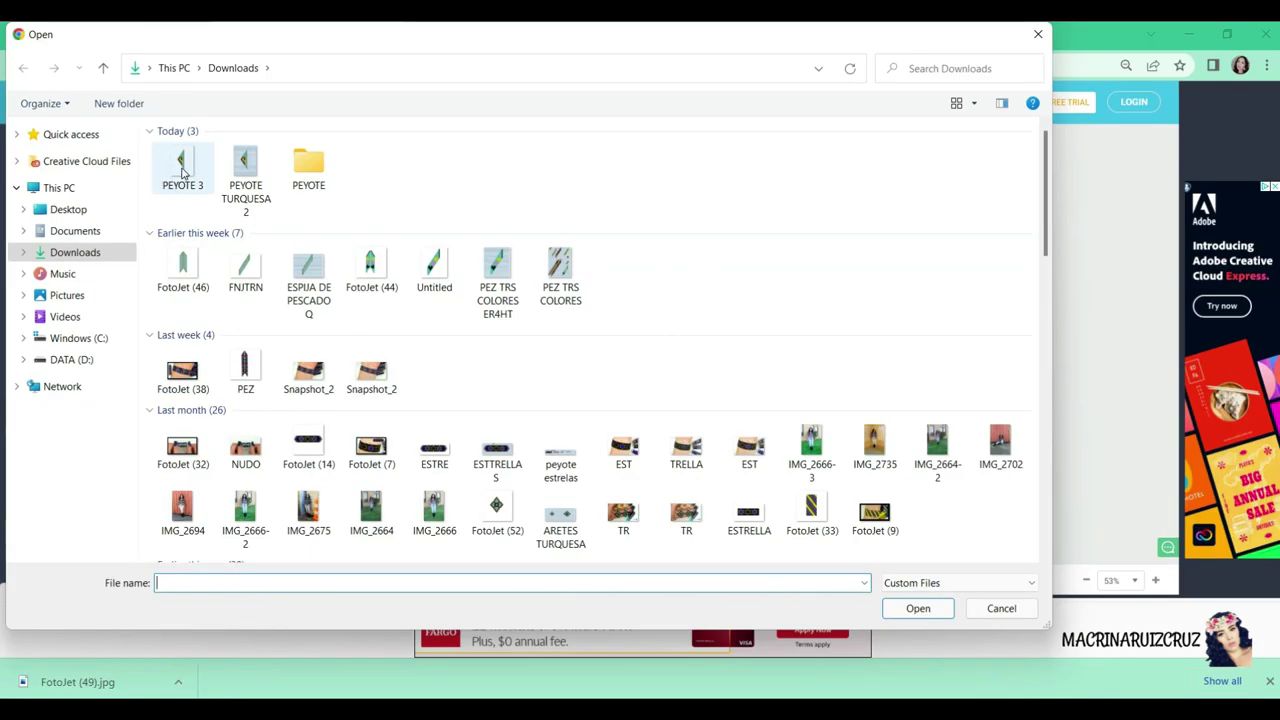
left_click(183, 173)
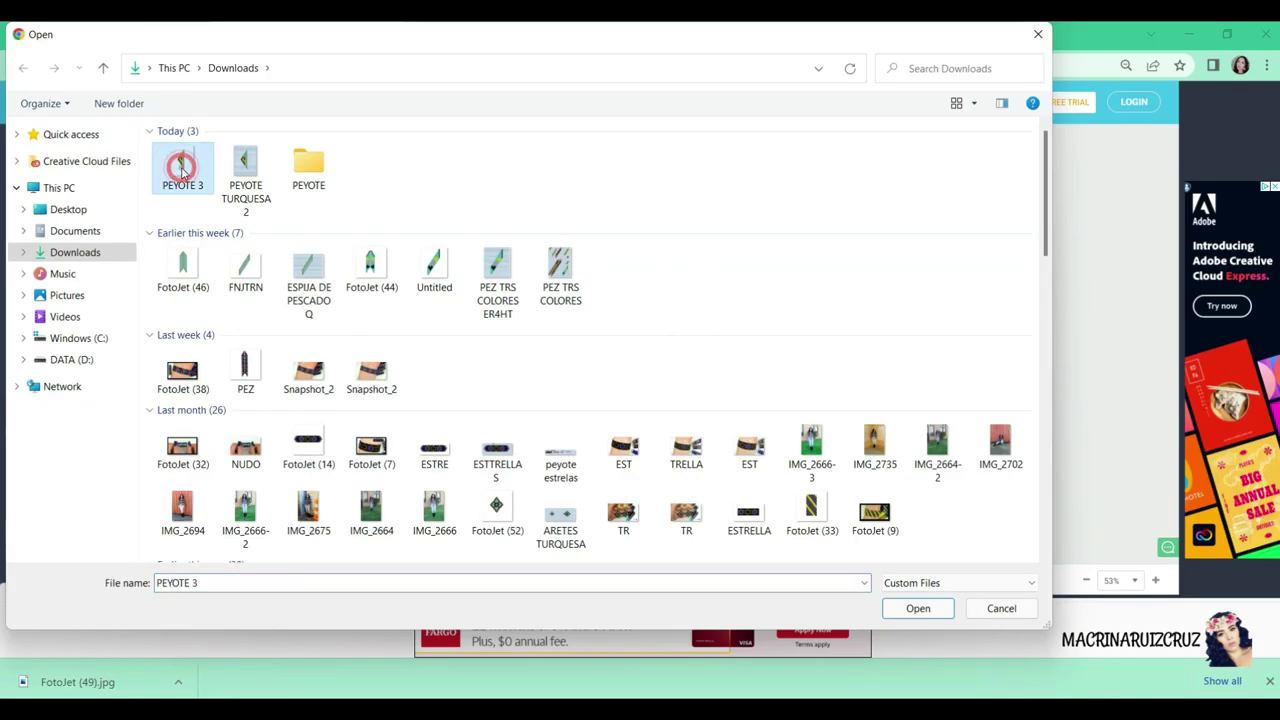
left_click(915, 608)
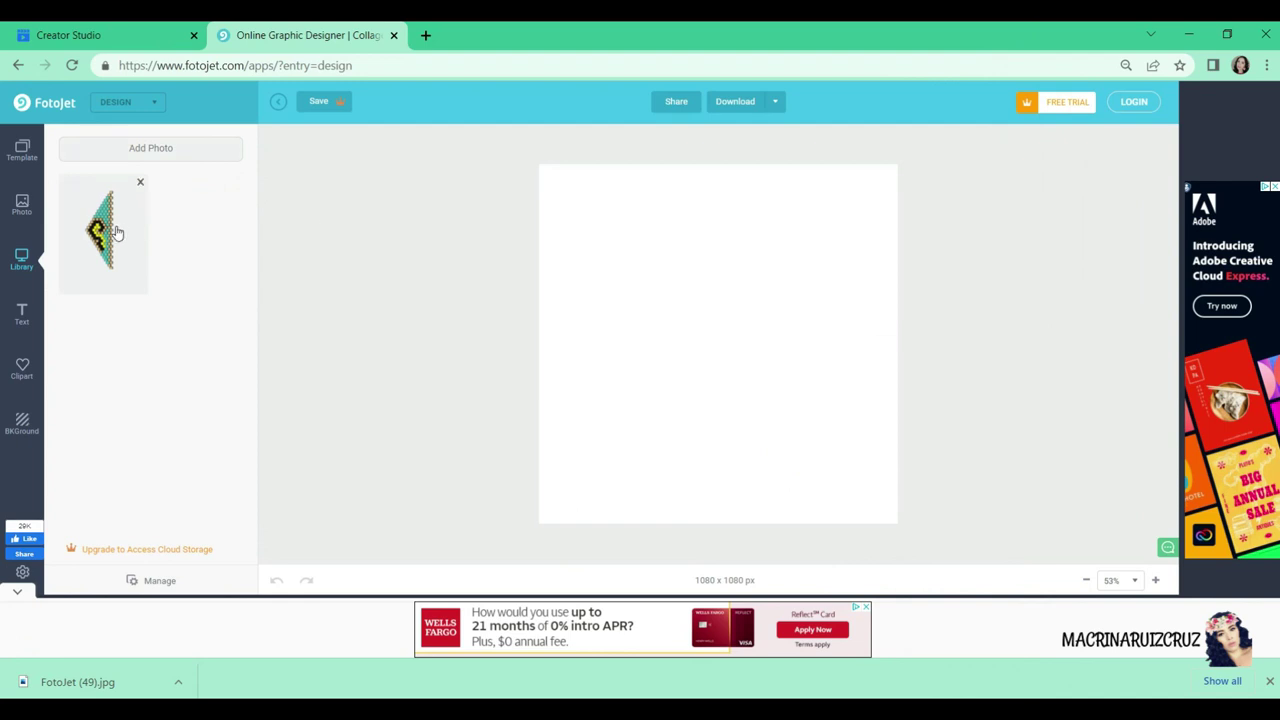
left_click(115, 232)
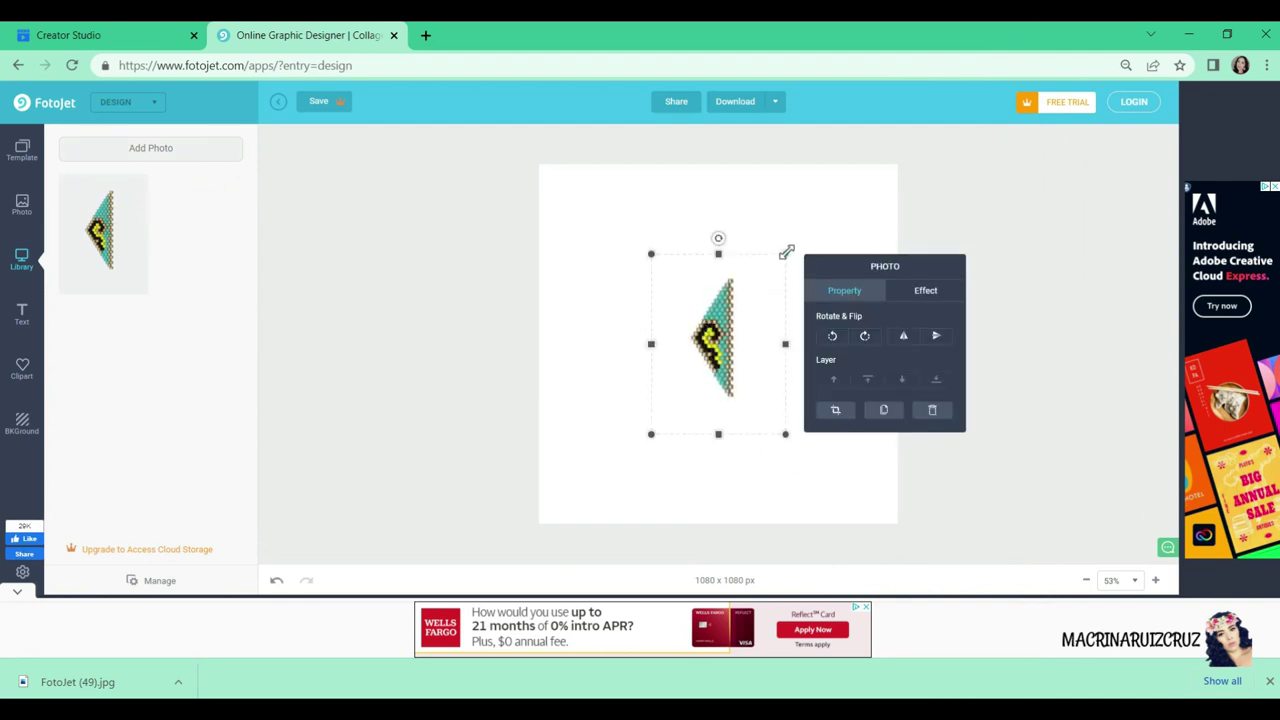
Enlarge the triangle photo to about the full canvas height and align its frame with the canvas's left edge.
left_click_drag(786, 252, 912, 140)
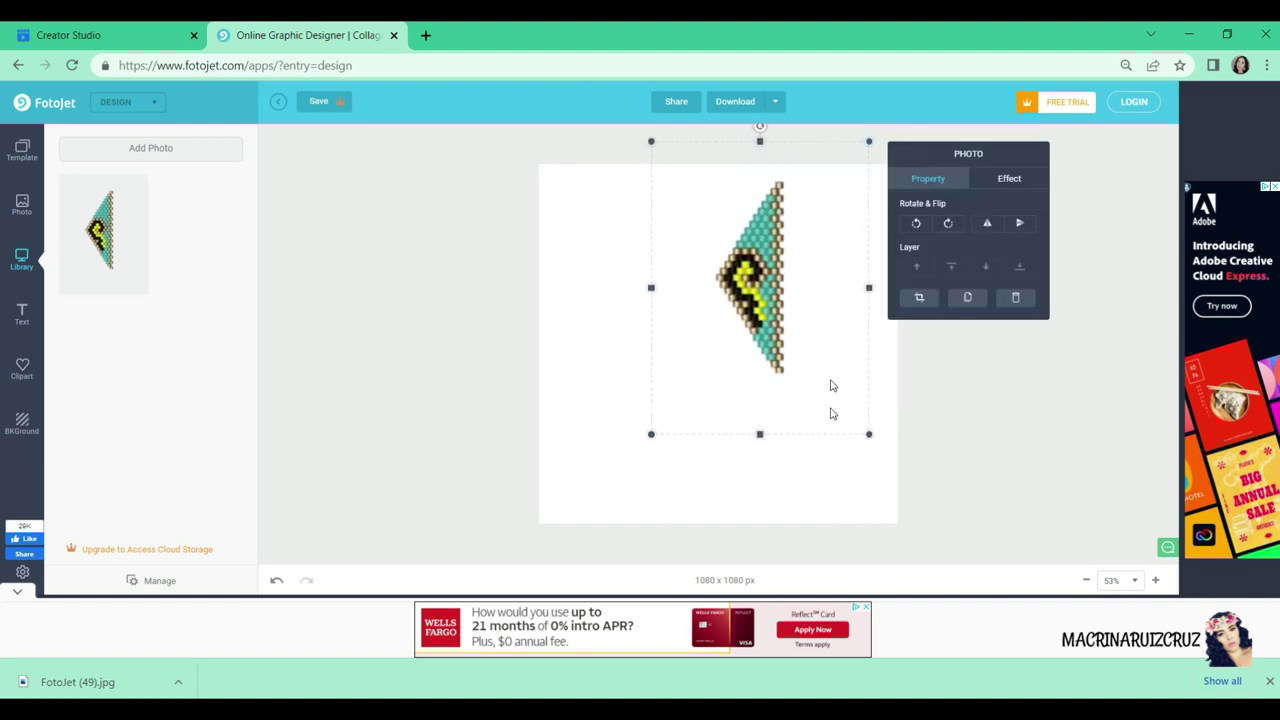
left_click_drag(866, 432, 893, 466)
left_click_drag(769, 330, 771, 373)
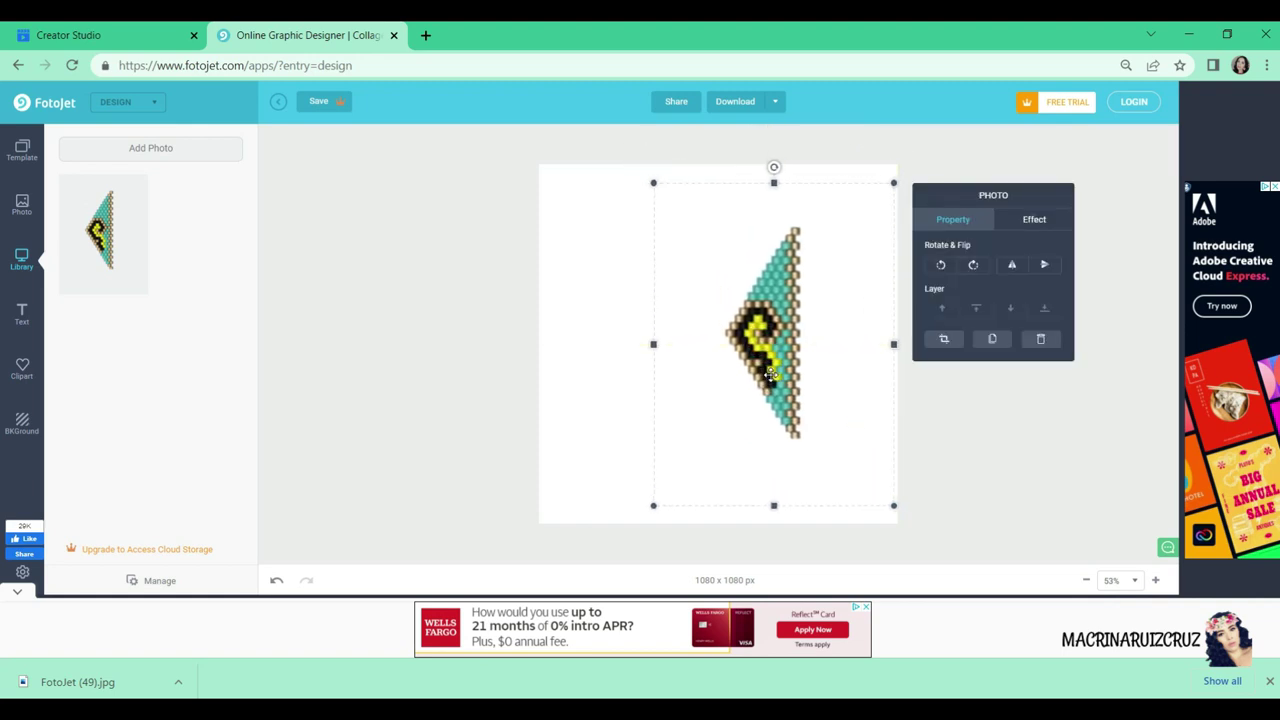
left_click_drag(893, 505, 927, 551)
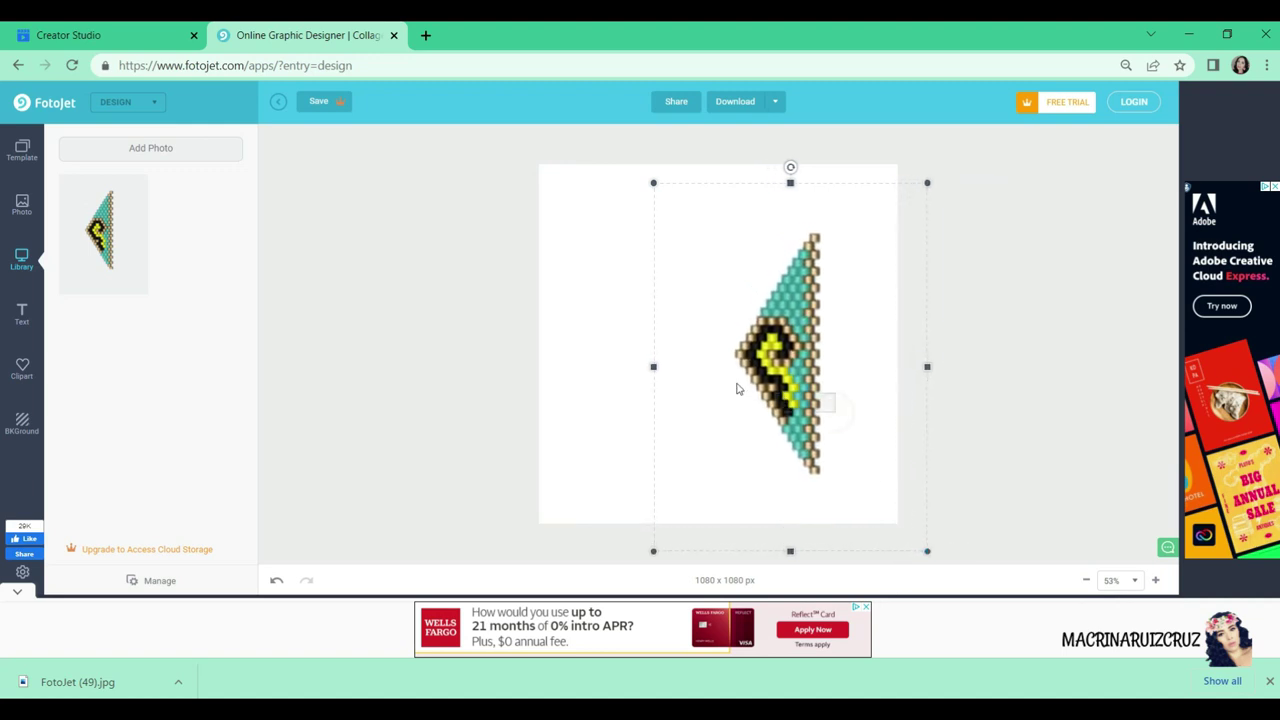
left_click_drag(714, 340, 599, 313)
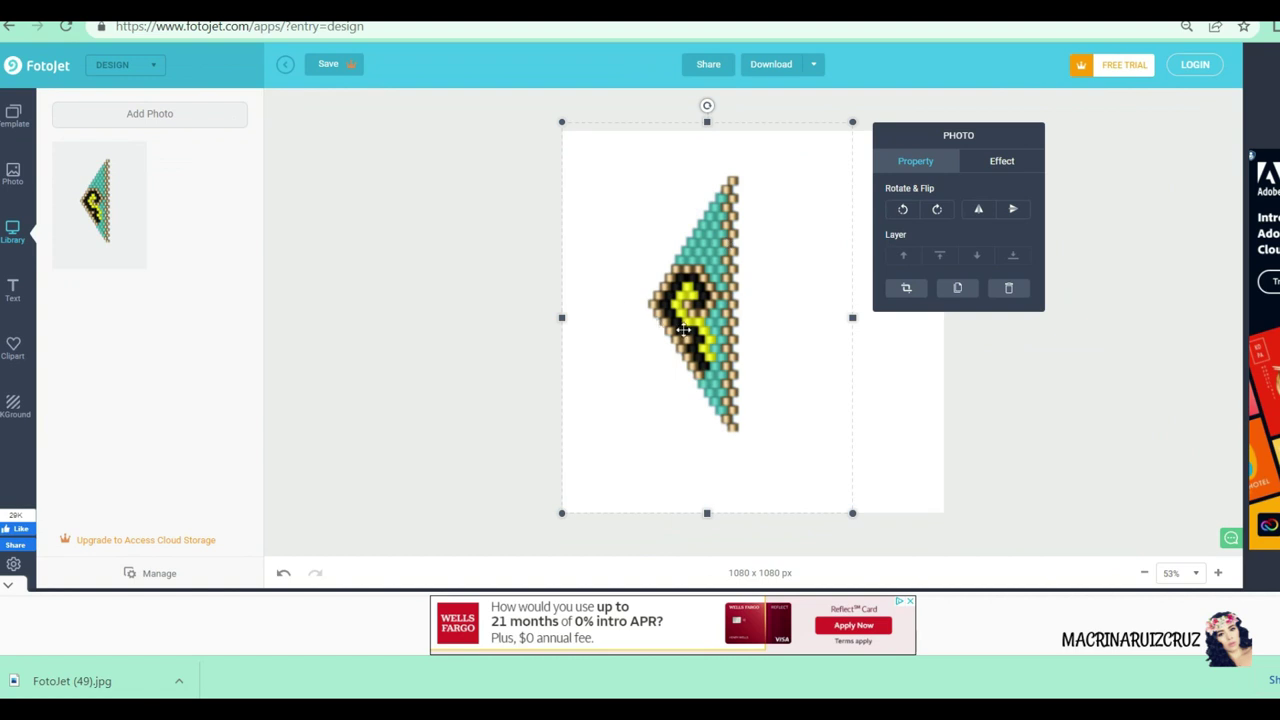